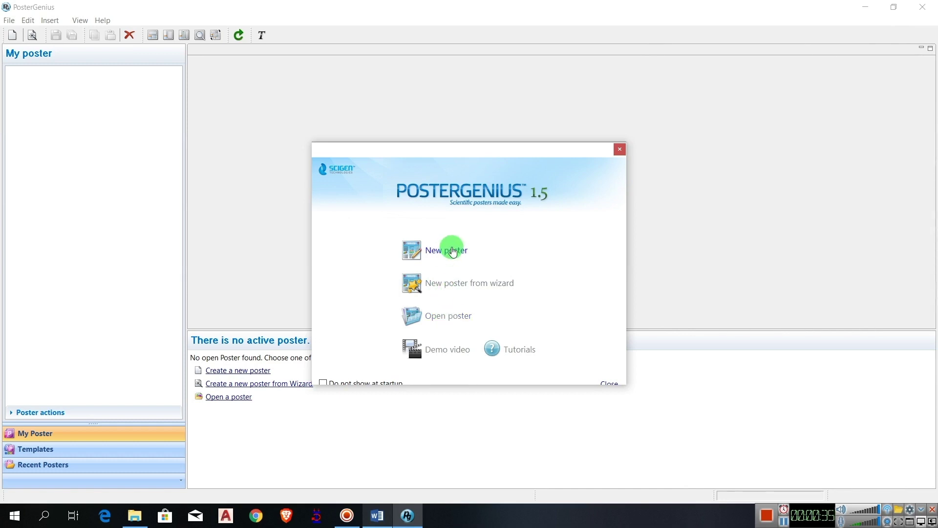
# Create a new blank poster and review its Introduction, Objectives and Materials & Methods sections.
pyautogui.click(453, 251)
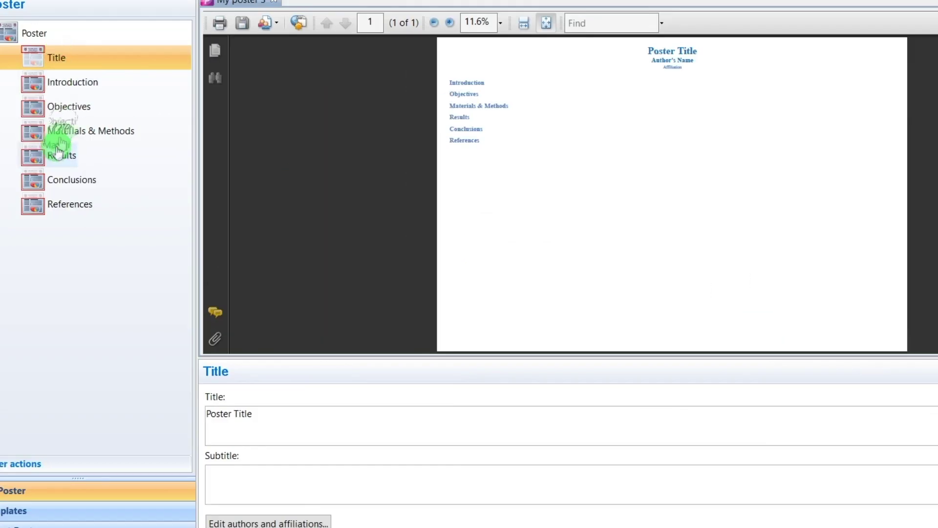
pyautogui.moveTo(59, 149); pyautogui.dragTo(65, 238)
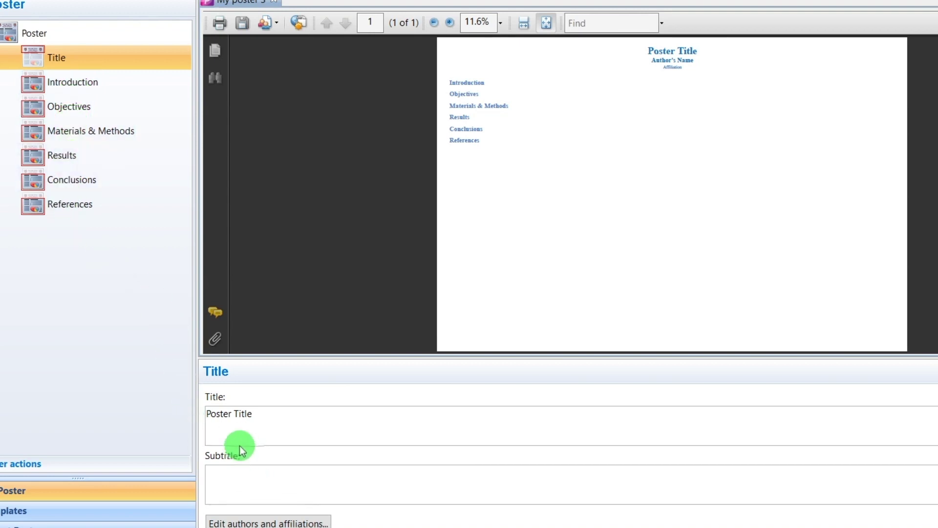
pyautogui.click(88, 83)
pyautogui.click(74, 107)
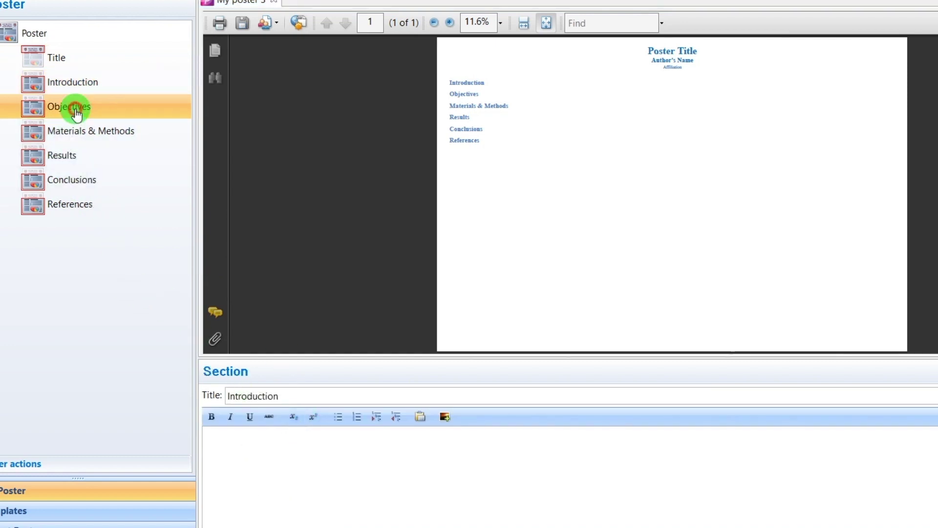
pyautogui.click(76, 132)
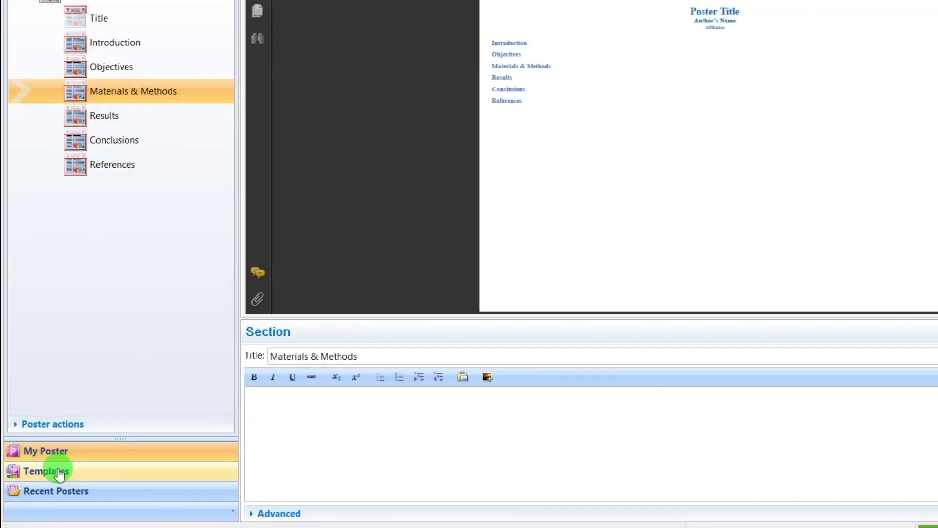
# Browse the Templates gallery, leaving the category and subject filters unchanged.
pyautogui.click(59, 473)
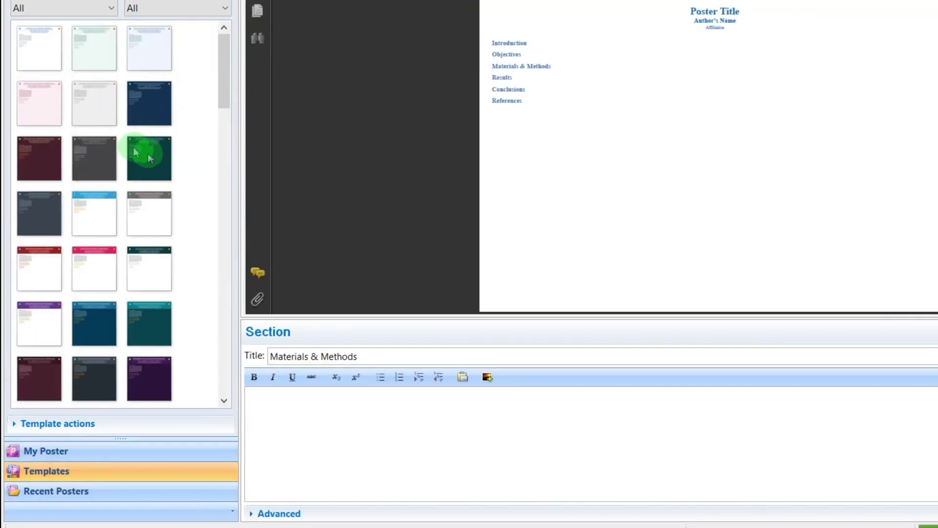
pyautogui.click(110, 9)
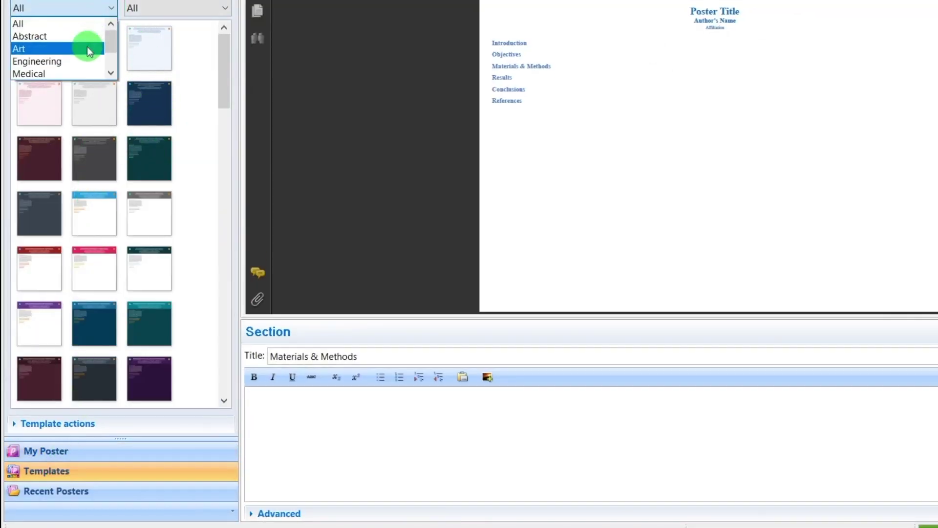
pyautogui.click(191, 10)
pyautogui.click(193, 9)
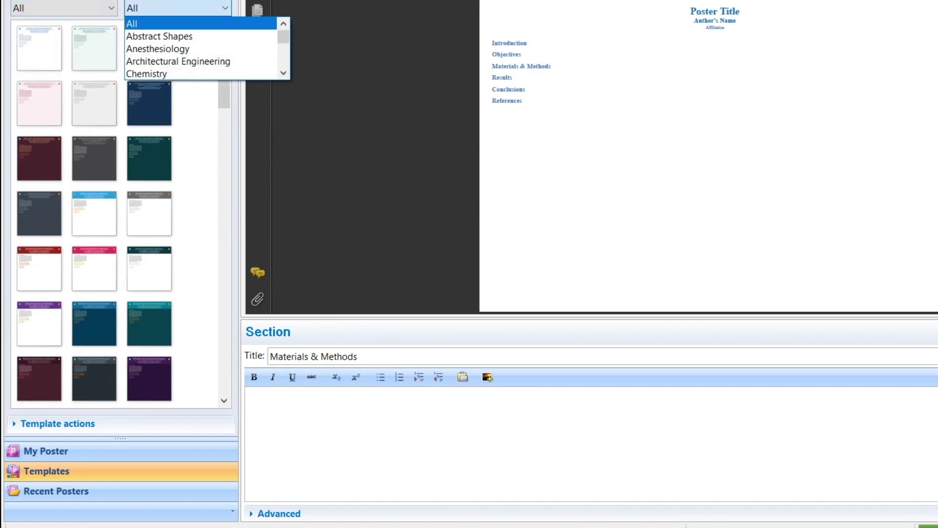
pyautogui.press('Escape')
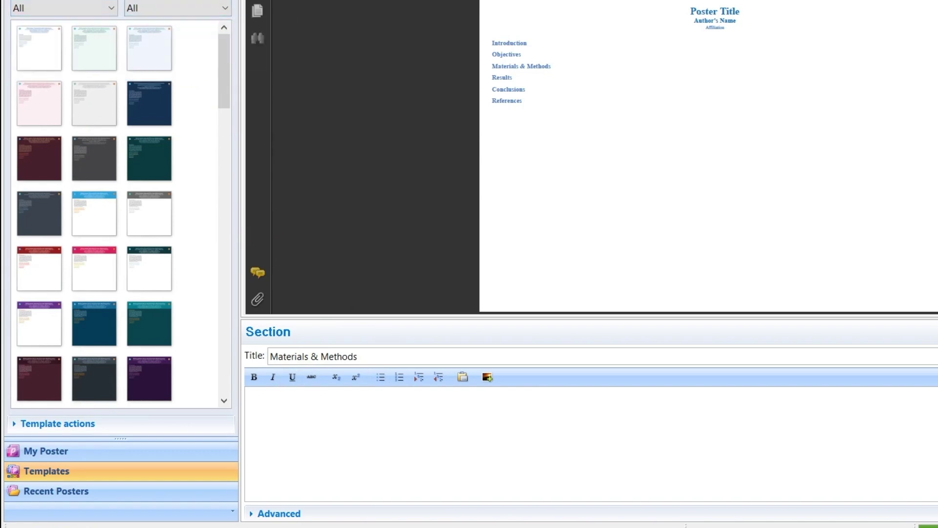
# Change the poster to 120 cm high and 90 cm wide, then refresh the preview.
pyautogui.click(46, 451)
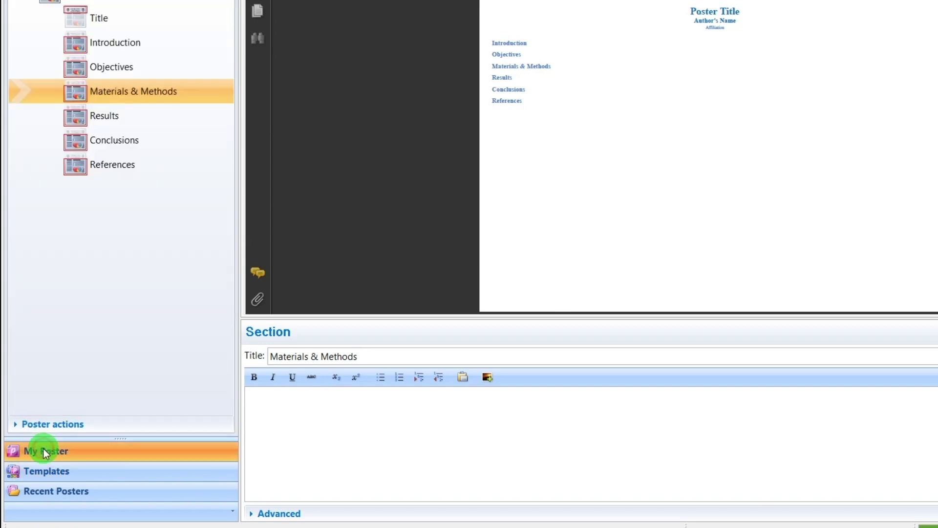
pyautogui.click(98, 19)
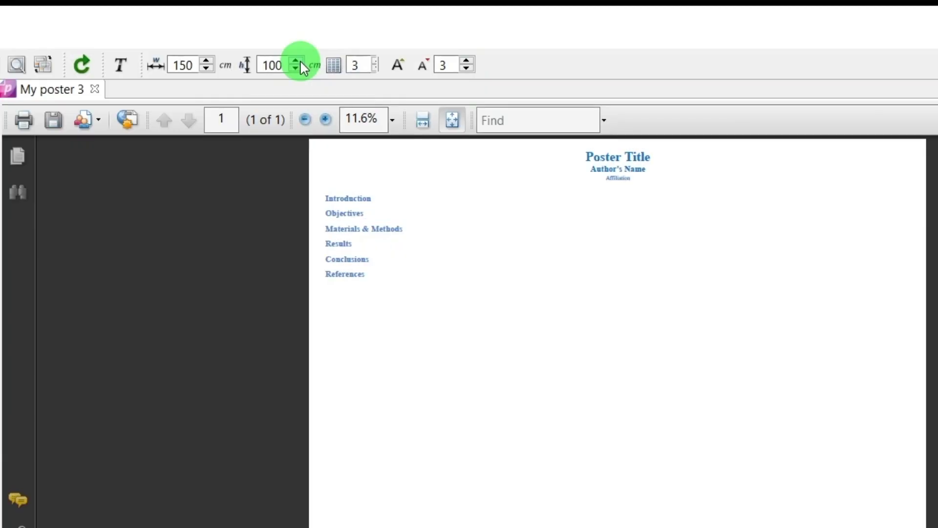
pyautogui.click(296, 61)
pyautogui.click(296, 61)
pyautogui.click(297, 61)
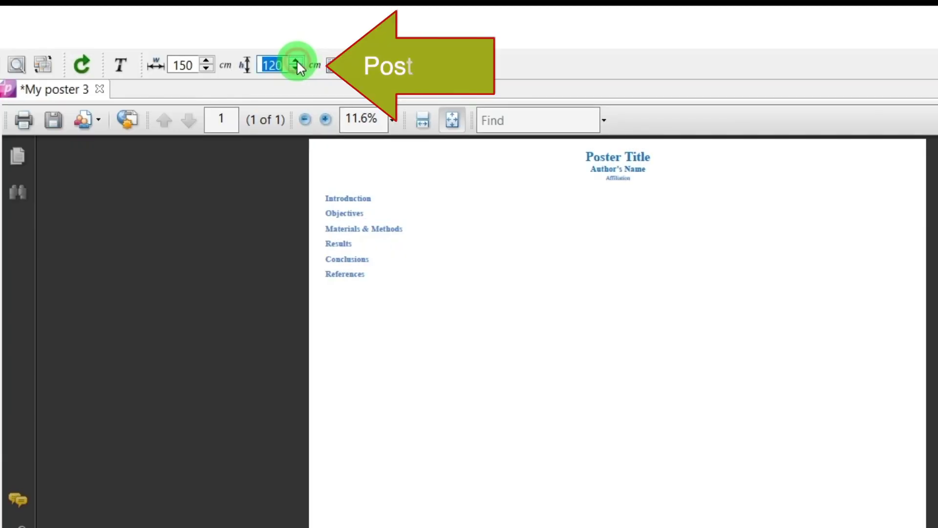
pyautogui.click(208, 67)
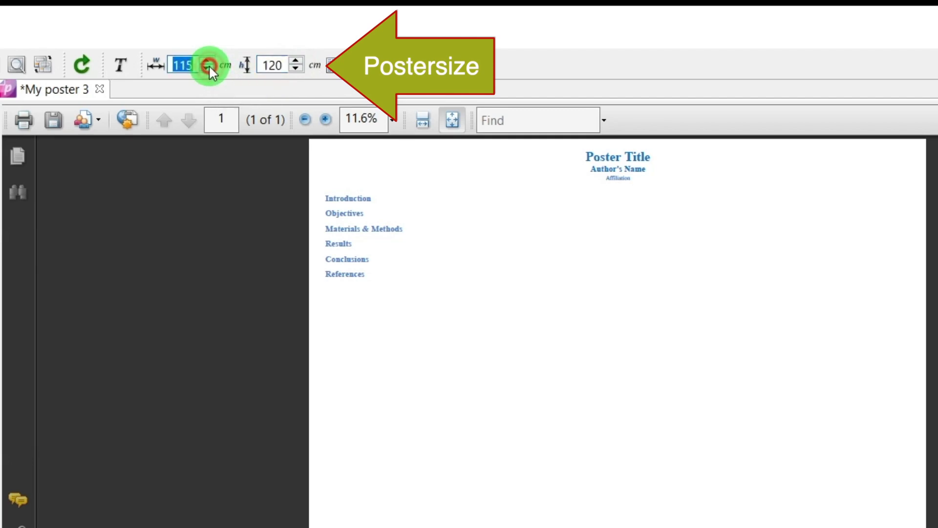
pyautogui.click(209, 67)
pyautogui.click(209, 67)
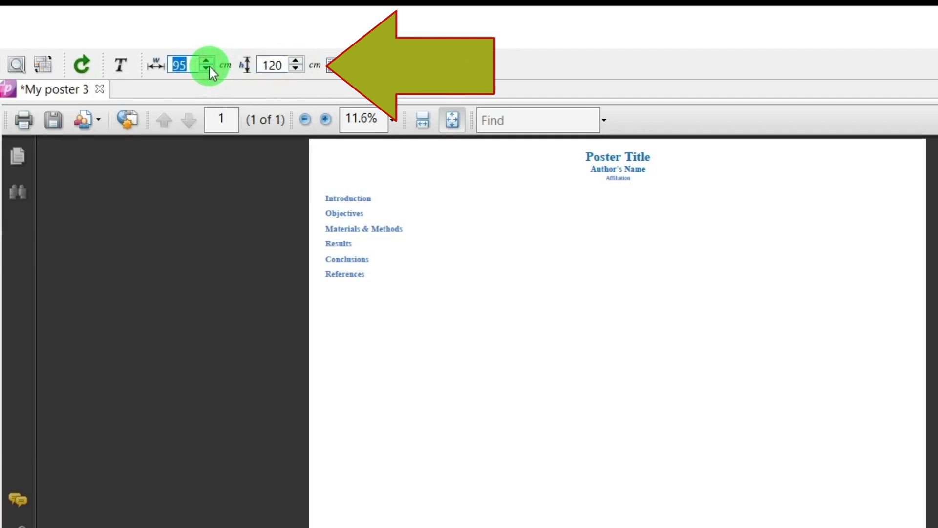
pyautogui.click(91, 64)
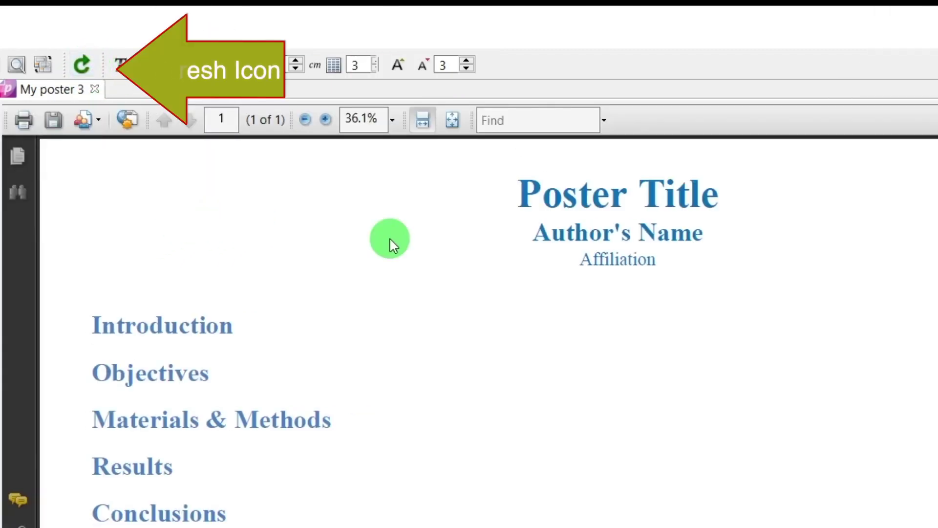
pyautogui.scroll(-6, 691, 433)
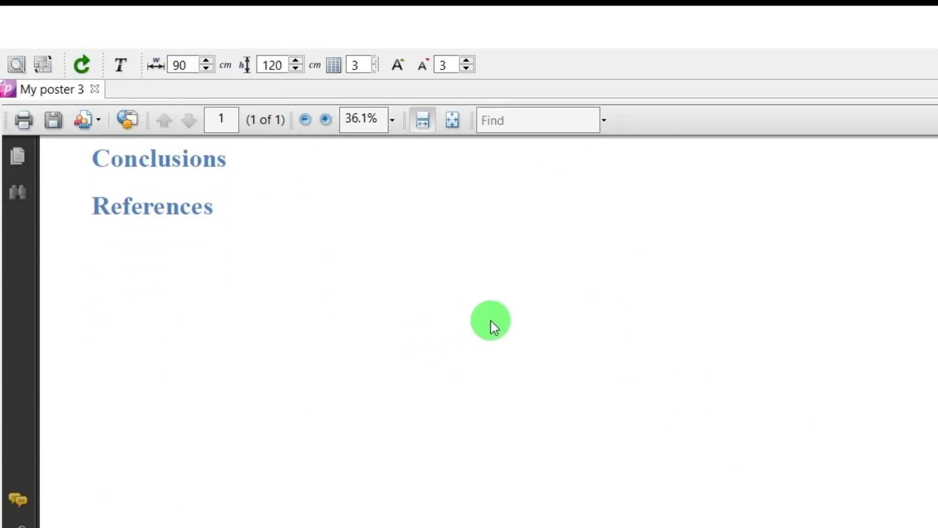
pyautogui.scroll(4, 820, 296)
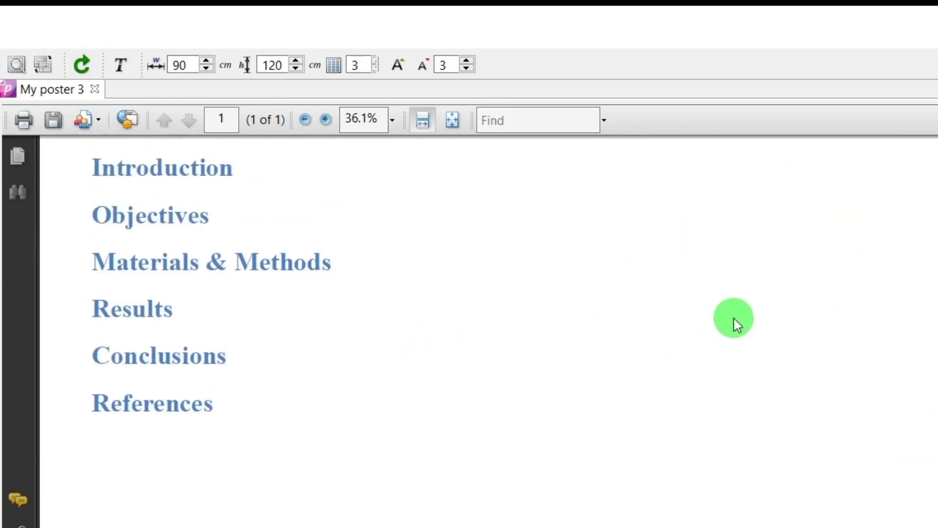
pyautogui.scroll(3, 733, 323)
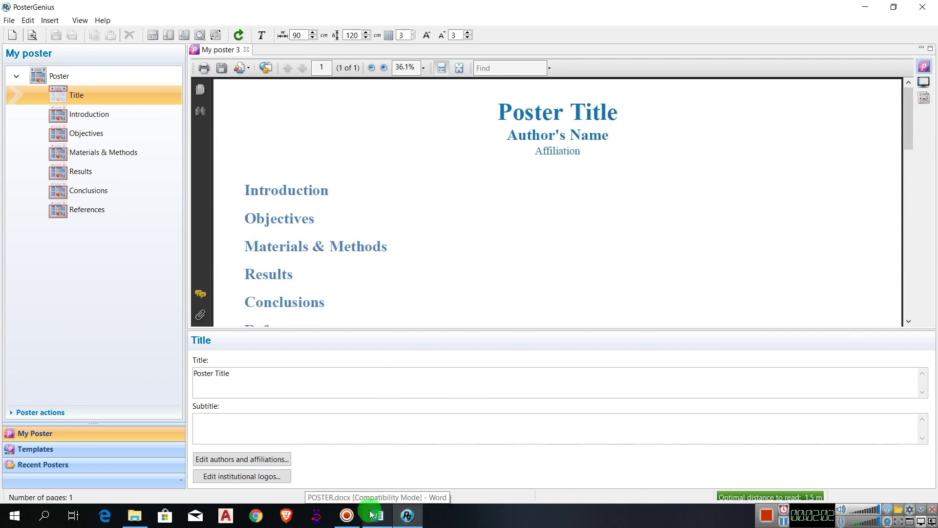
pyautogui.click(372, 515)
pyautogui.scroll(8, 430, 325)
pyautogui.scroll(10, 429, 319)
pyautogui.moveTo(934, 272); pyautogui.dragTo(933, 108)
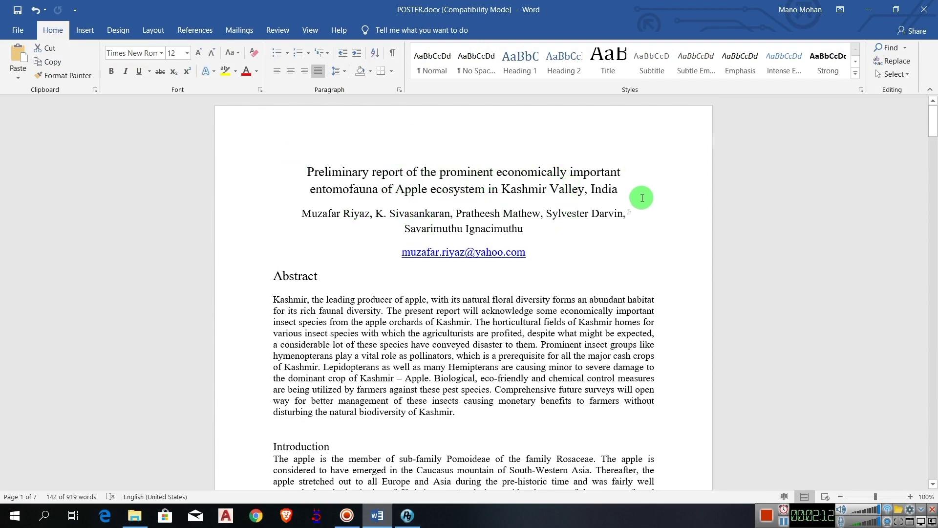
pyautogui.scroll(-2, 557, 256)
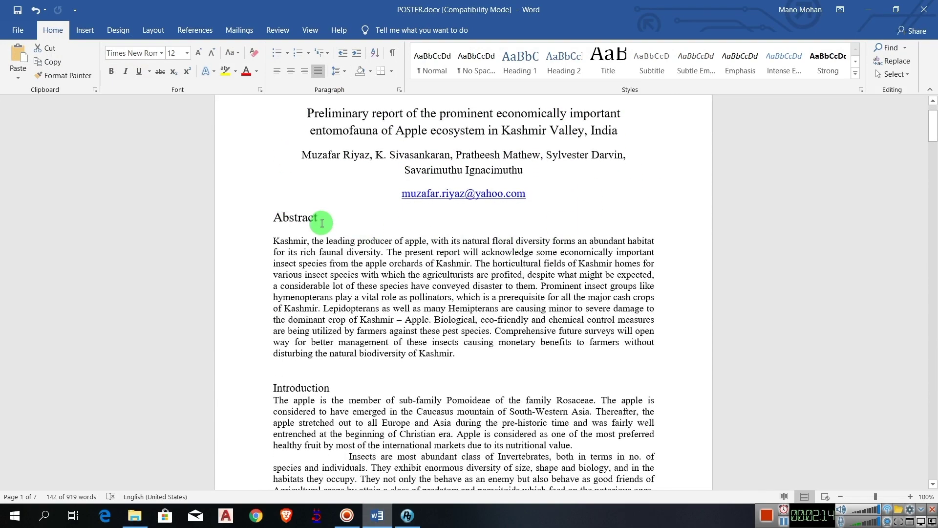
pyautogui.scroll(-3, 323, 222)
pyautogui.scroll(-3, 339, 290)
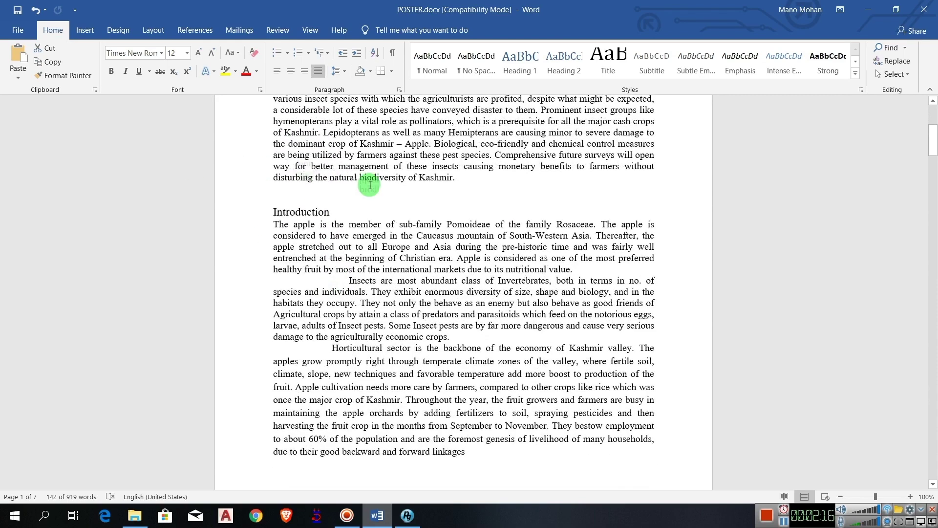
pyautogui.scroll(-19, 362, 311)
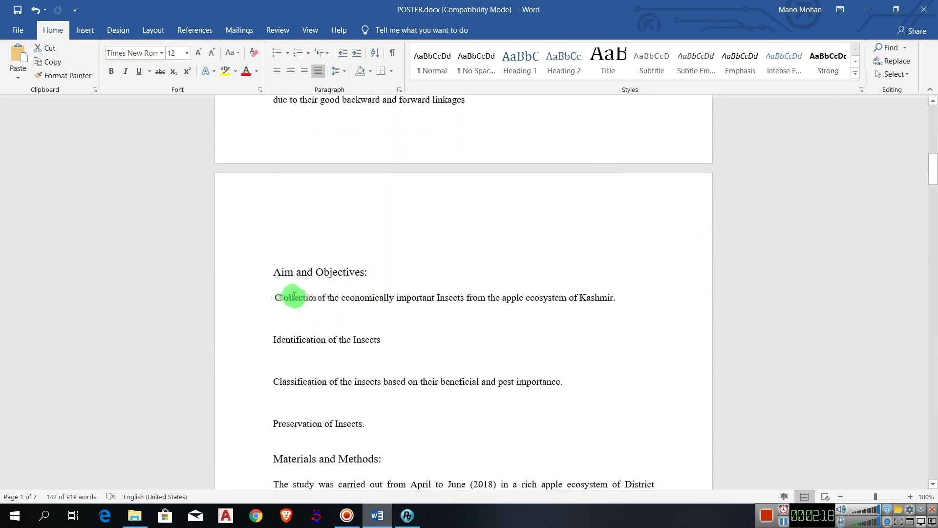
pyautogui.scroll(-6, 319, 305)
pyautogui.scroll(-12, 182, 201)
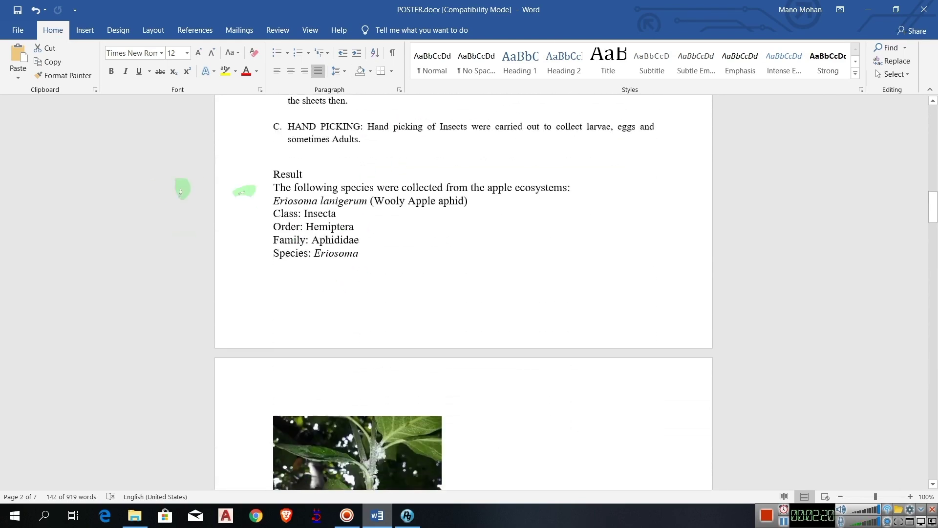
pyautogui.scroll(-18, 338, 337)
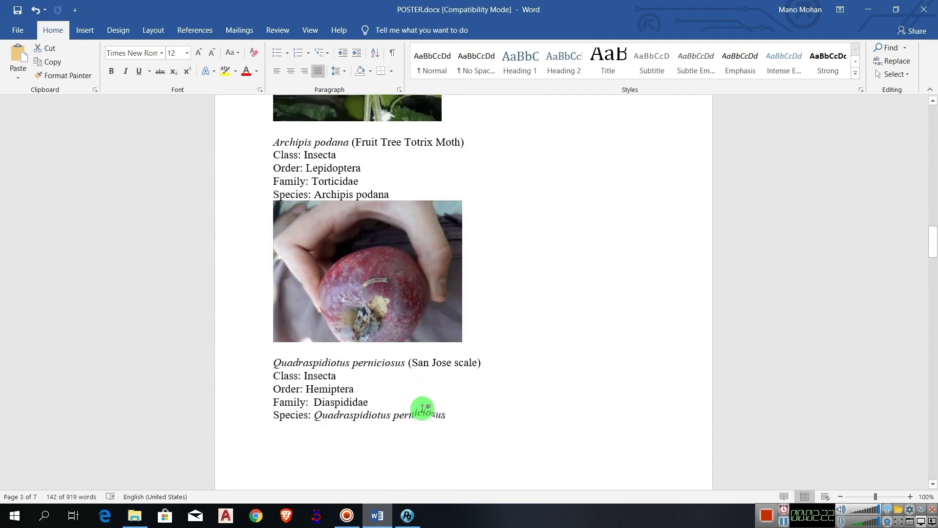
pyautogui.scroll(-10, 408, 383)
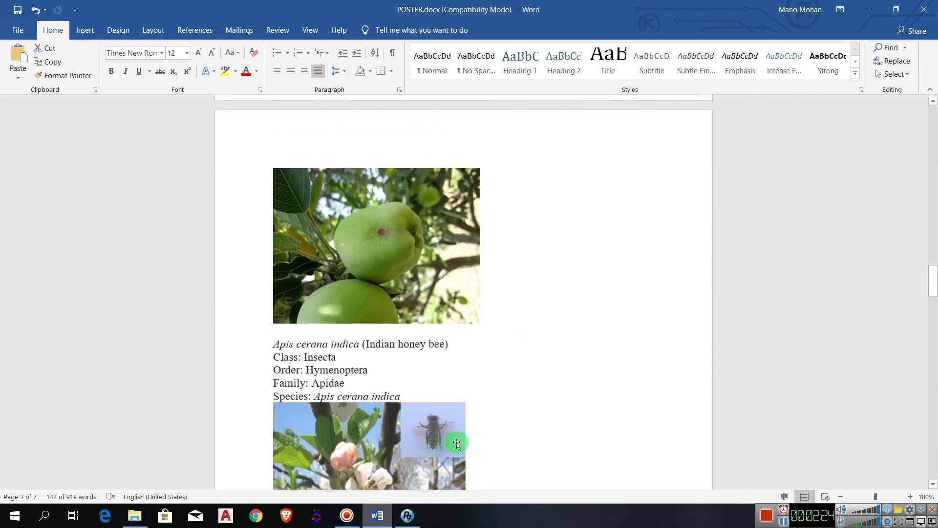
pyautogui.scroll(-20, 449, 462)
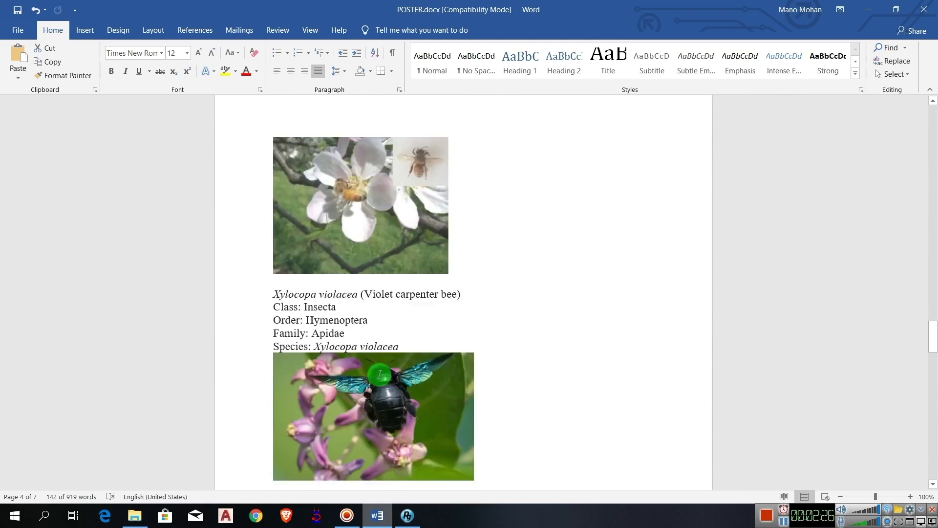
pyautogui.scroll(-20, 371, 346)
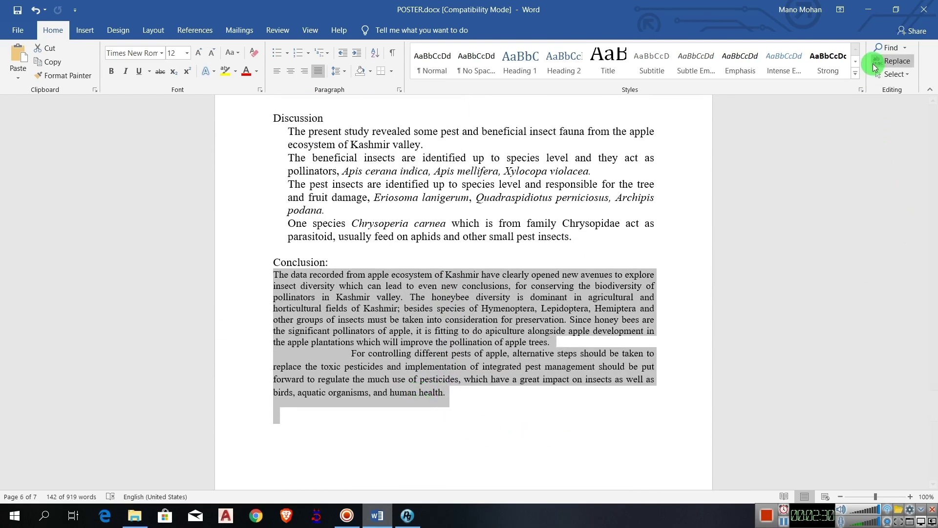
pyautogui.click(865, 18)
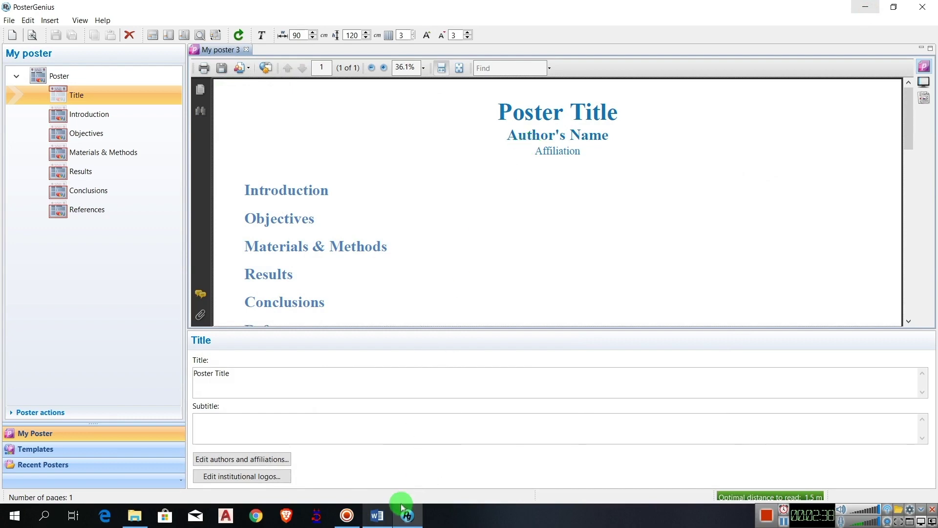
# Copy the two-line report title from the POSTER.docx draft.
pyautogui.click(391, 518)
pyautogui.scroll(6, 603, 104)
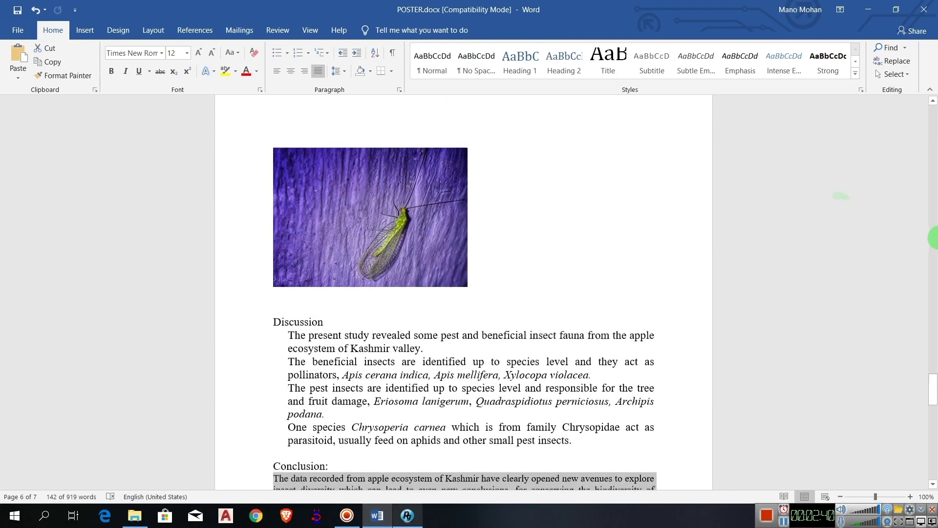
pyautogui.moveTo(931, 386); pyautogui.dragTo(932, 105)
pyautogui.moveTo(308, 168); pyautogui.dragTo(616, 200)
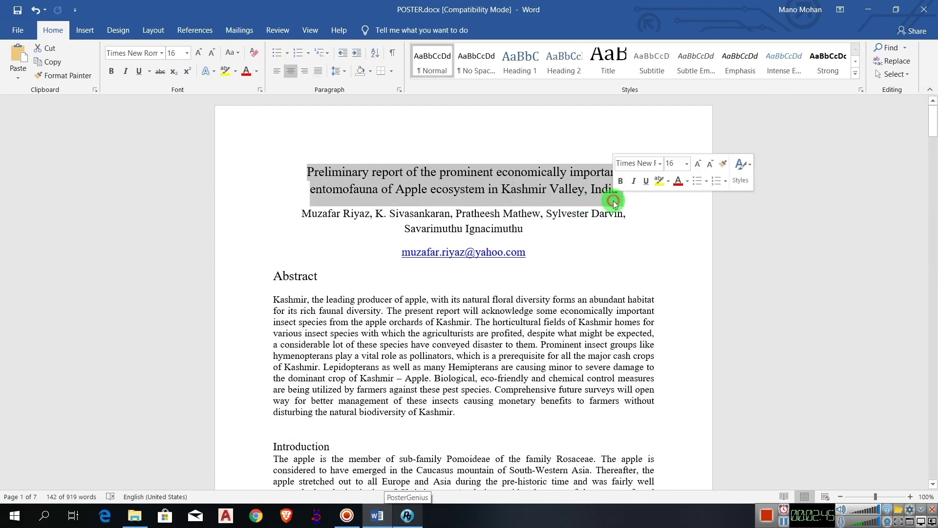
pyautogui.rightClick(561, 179)
pyautogui.click(574, 198)
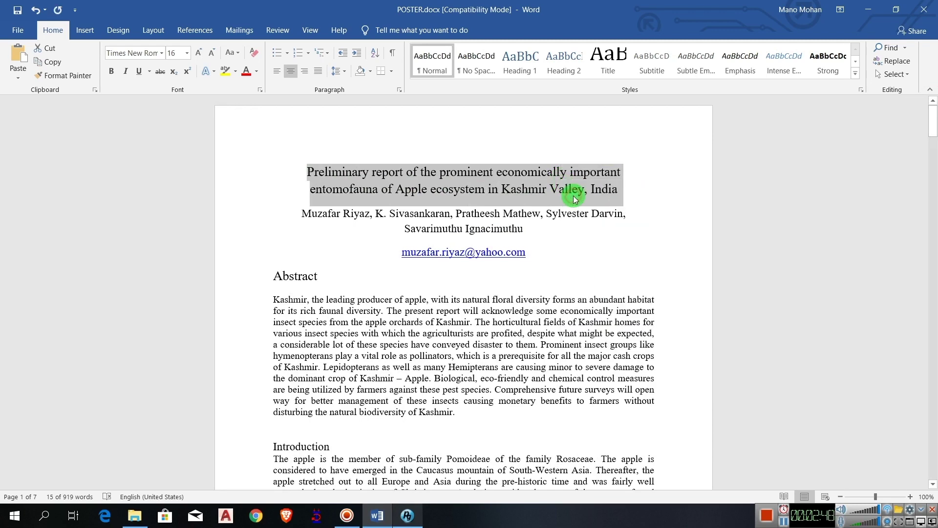
# Paste the report title over the placeholder in the poster's Title field.
pyautogui.click(408, 516)
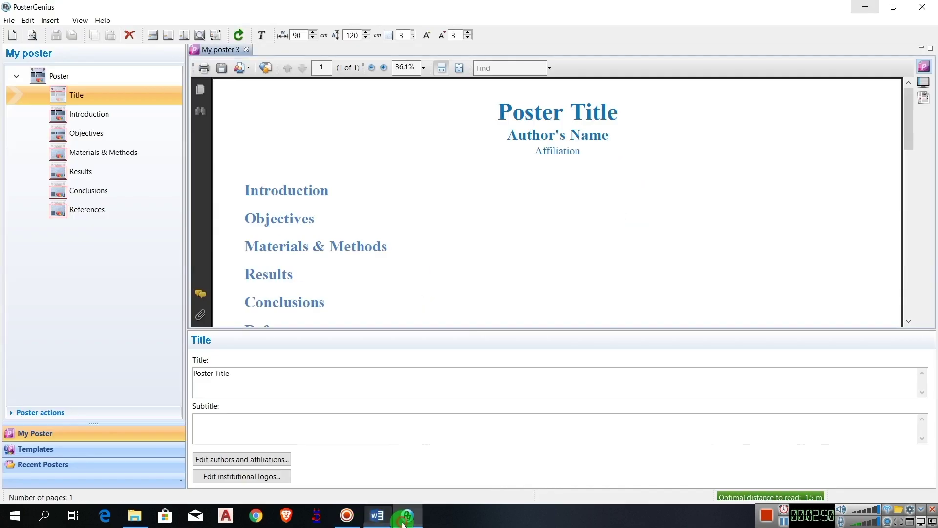
pyautogui.tripleClick(268, 373)
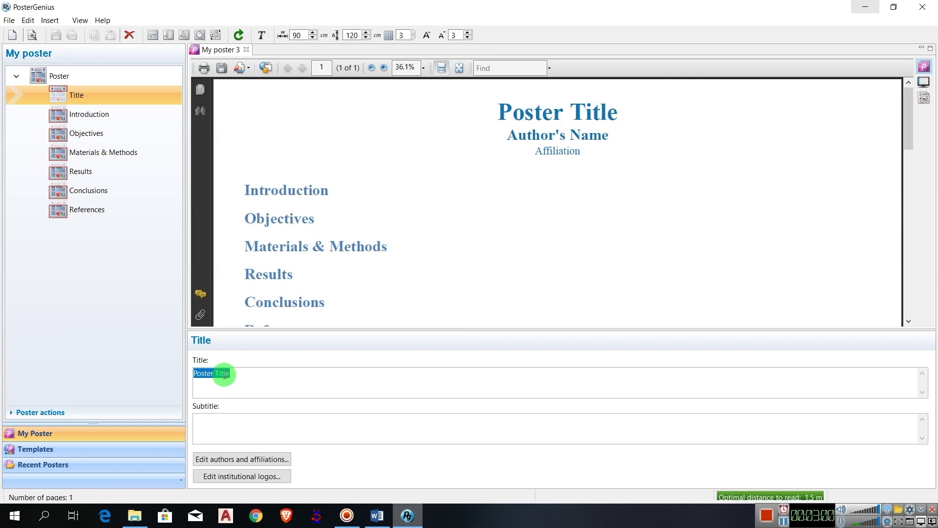
pyautogui.hotkey('ctrl', 'v')
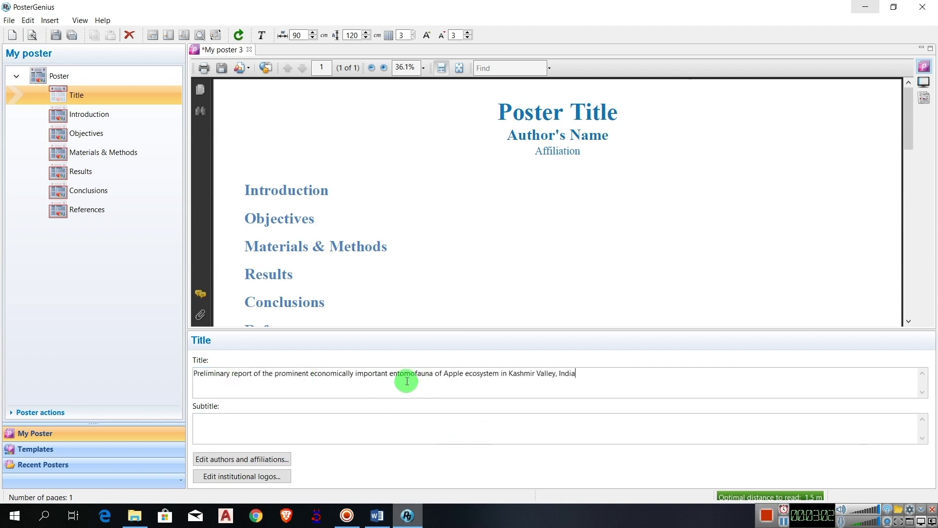
pyautogui.moveTo(591, 375); pyautogui.dragTo(189, 376)
pyautogui.rightClick(199, 374)
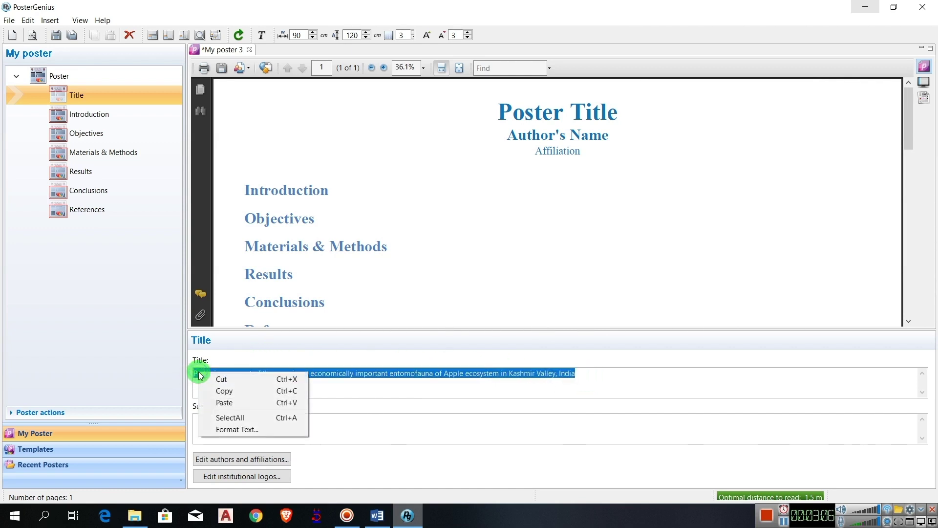
pyautogui.click(237, 402)
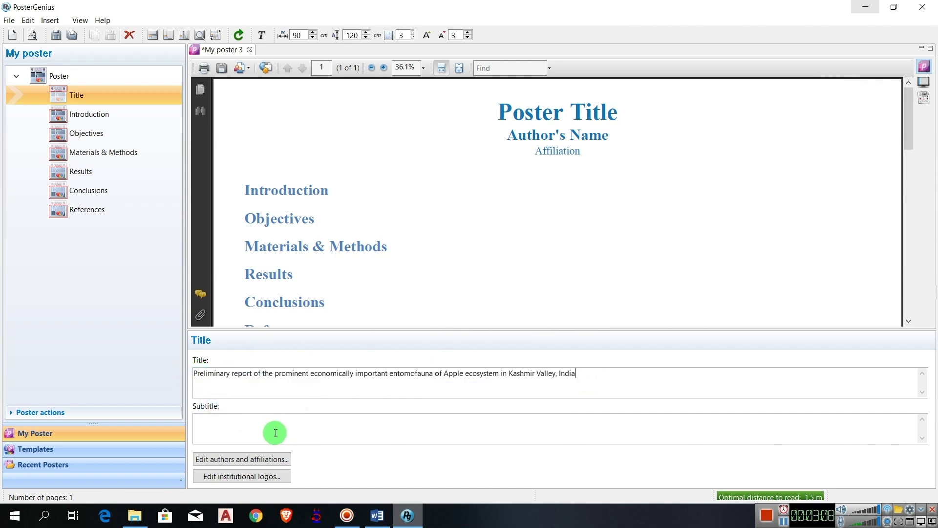
# Check the title's text formatting and close the dialog unchanged.
pyautogui.moveTo(582, 376); pyautogui.dragTo(183, 378)
pyautogui.rightClick(212, 374)
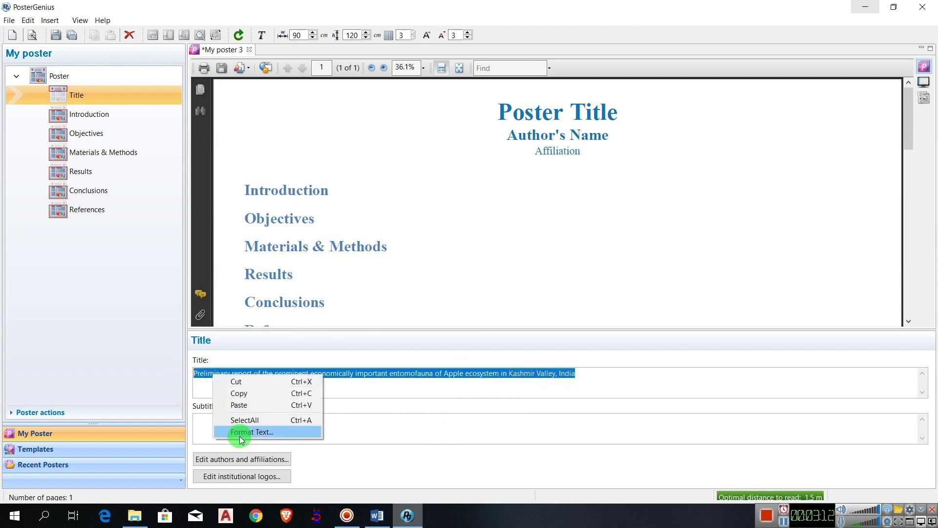
pyautogui.click(252, 432)
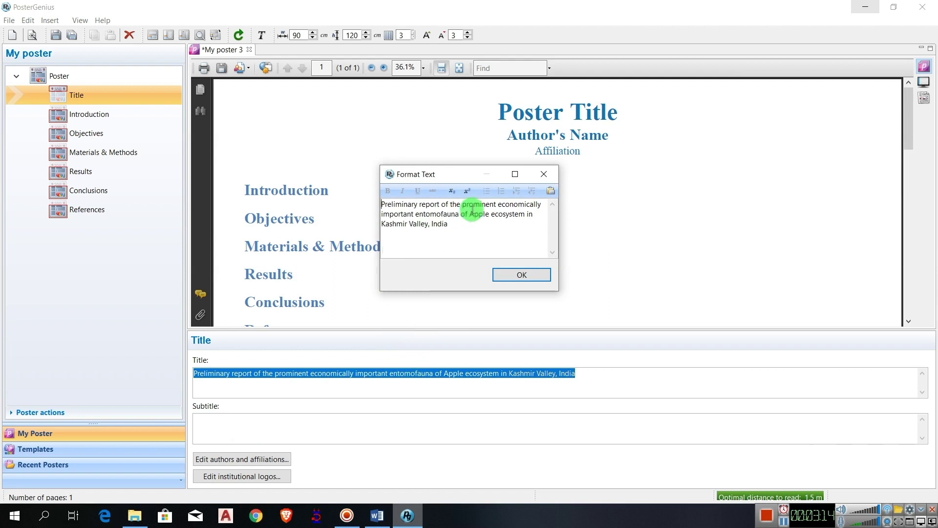
pyautogui.click(556, 177)
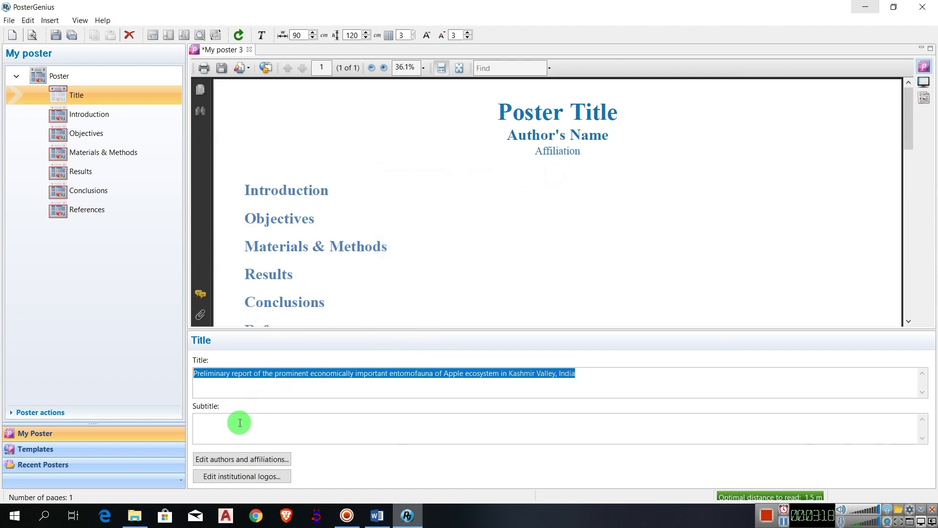
# Replace the placeholder author with the manuscript's first author, affiliated with Loyola College.
pyautogui.click(220, 459)
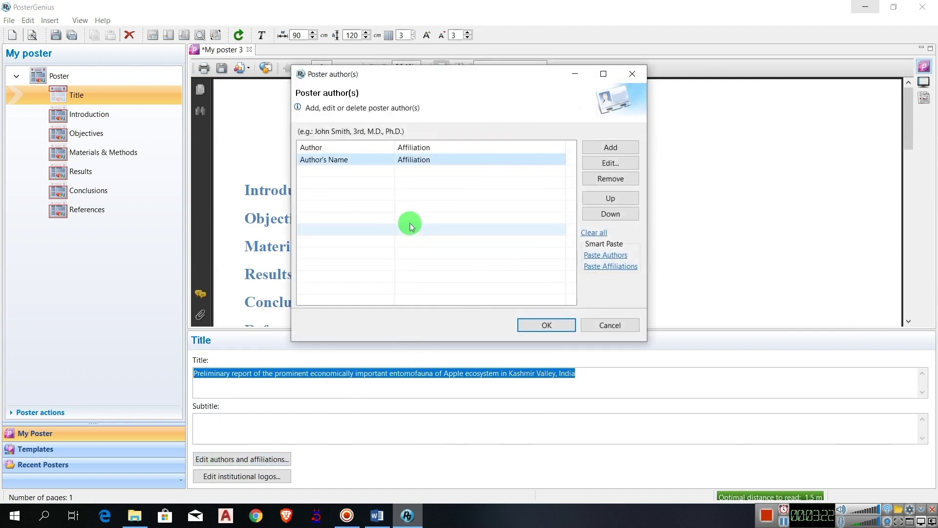
pyautogui.click(335, 159)
pyautogui.click(351, 161)
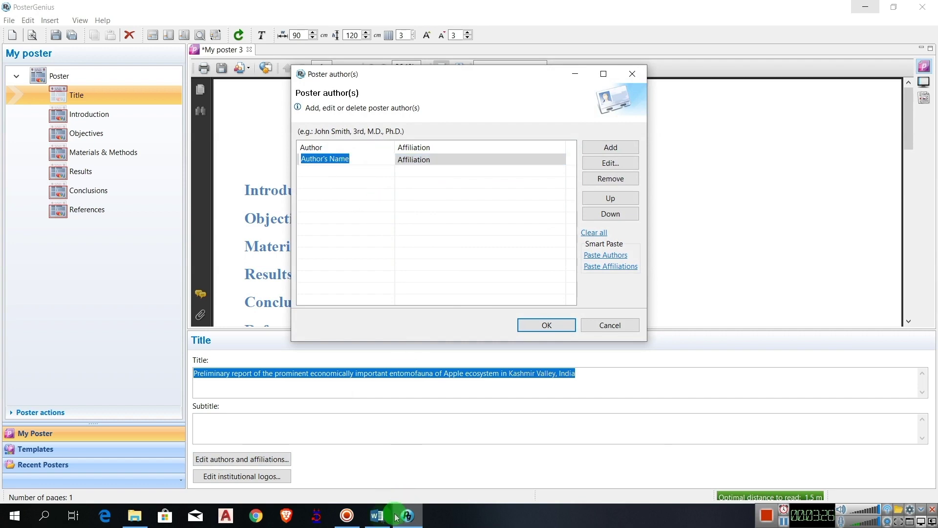
pyautogui.click(377, 516)
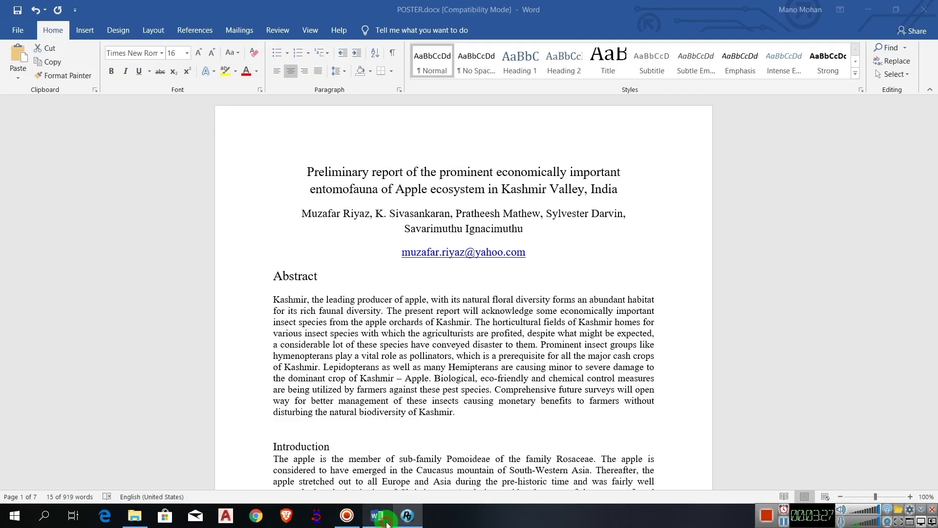
pyautogui.click(343, 225)
pyautogui.moveTo(330, 211); pyautogui.dragTo(369, 215)
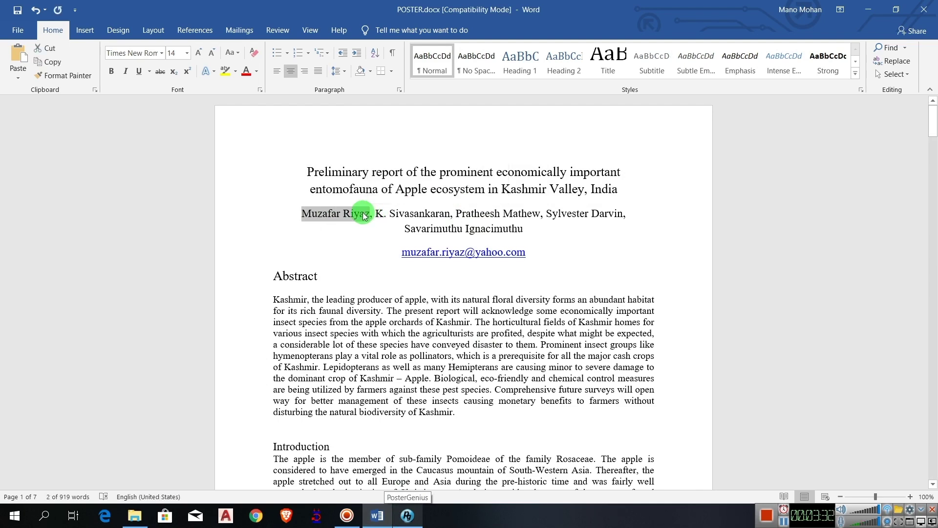
pyautogui.click(408, 515)
pyautogui.click(419, 160)
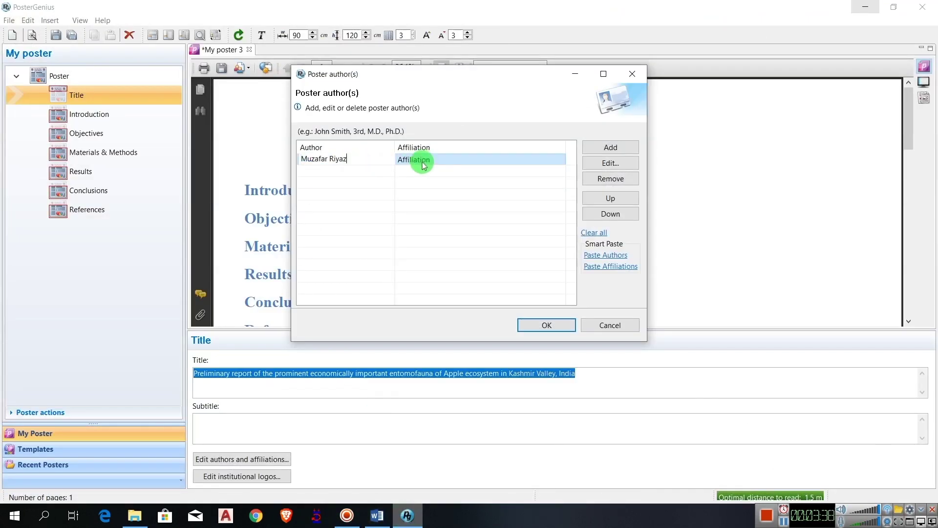
pyautogui.click(422, 162)
pyautogui.click(404, 255)
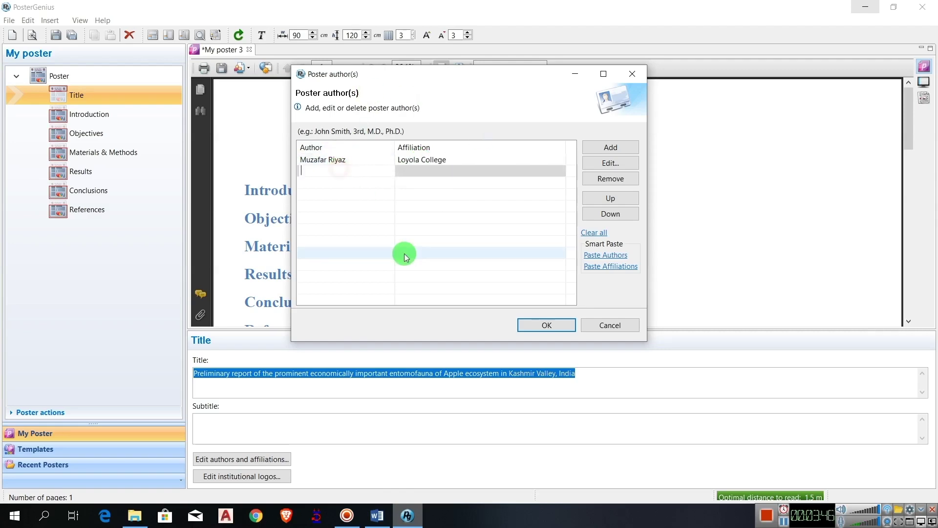
# Add the manuscript's second author with Loyola College affiliation and confirm the list.
pyautogui.hotkey('alt', 'Tab')
pyautogui.moveTo(546, 215); pyautogui.dragTo(621, 214)
pyautogui.hotkey('alt', 'Tab')
pyautogui.click(324, 171)
pyautogui.hotkey('ctrl', 'v')
pyautogui.click(431, 170)
pyautogui.write('Lo')
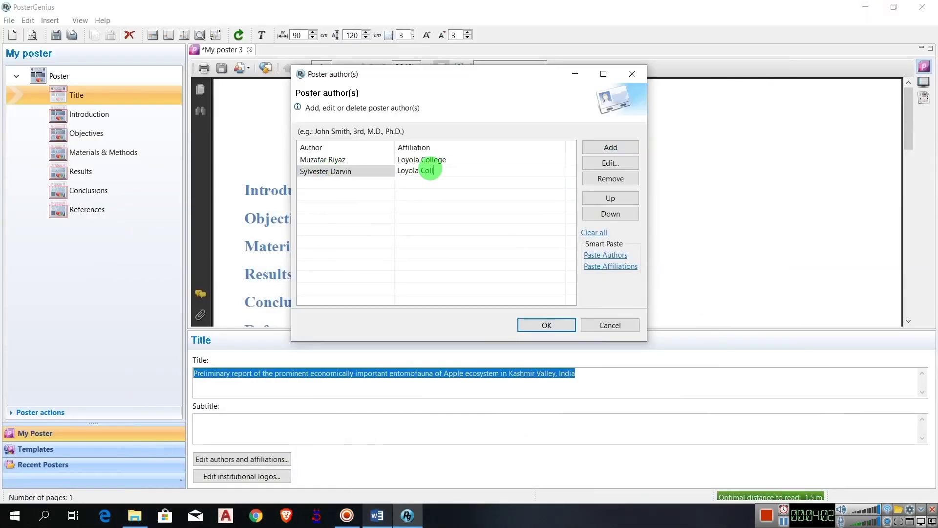
pyautogui.click(543, 323)
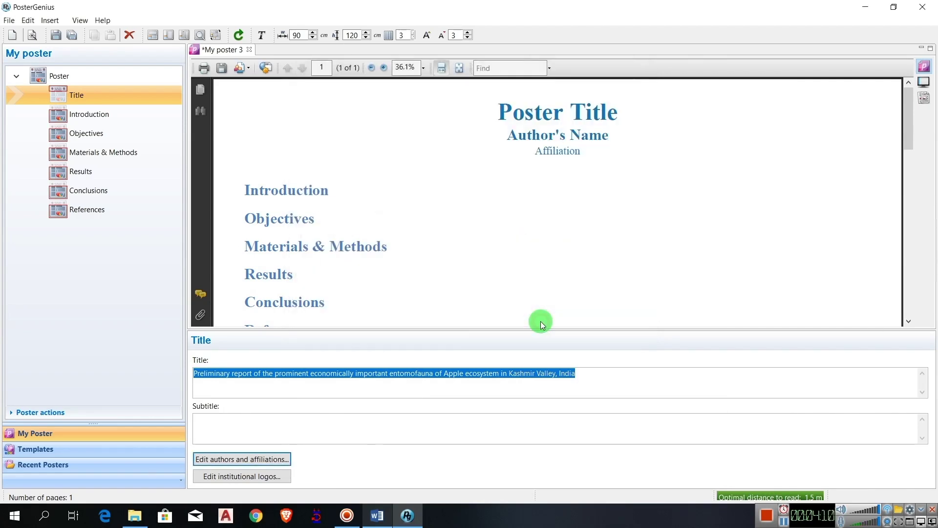
# Load the Loyola College coat-of-arms PNG from Downloads as the left logo and refresh.
pyautogui.click(210, 474)
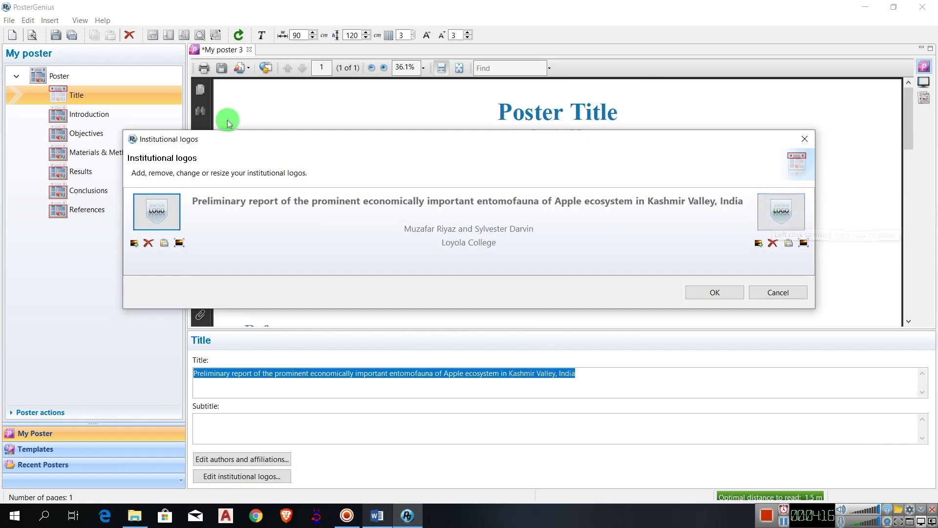
pyautogui.click(156, 210)
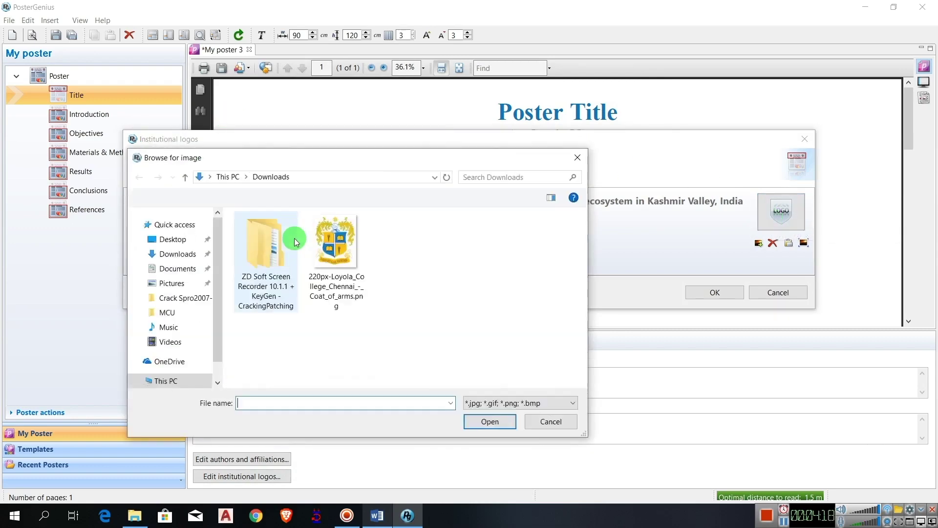
pyautogui.click(344, 256)
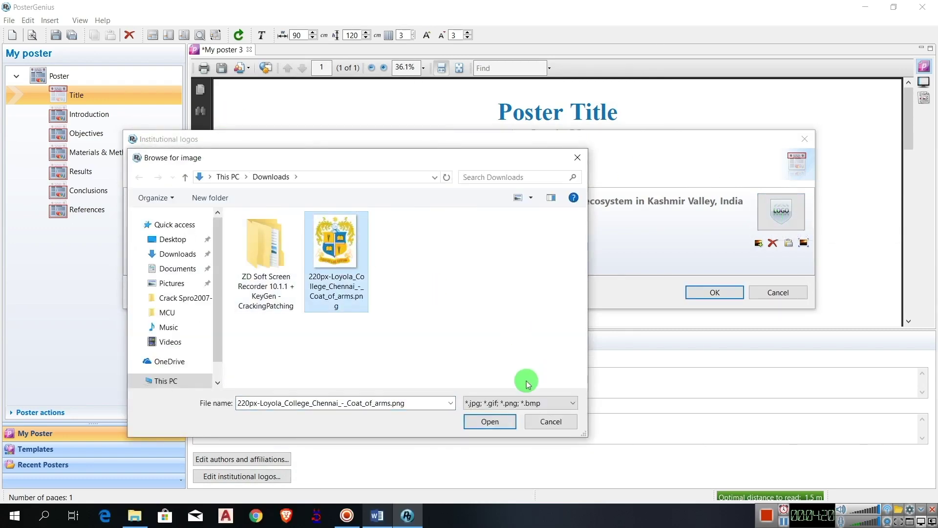
pyautogui.click(490, 421)
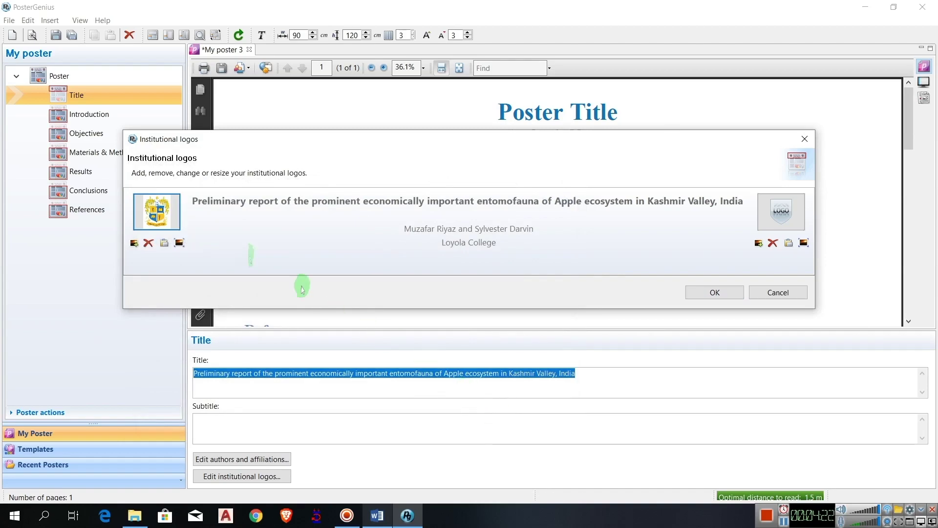
pyautogui.click(723, 290)
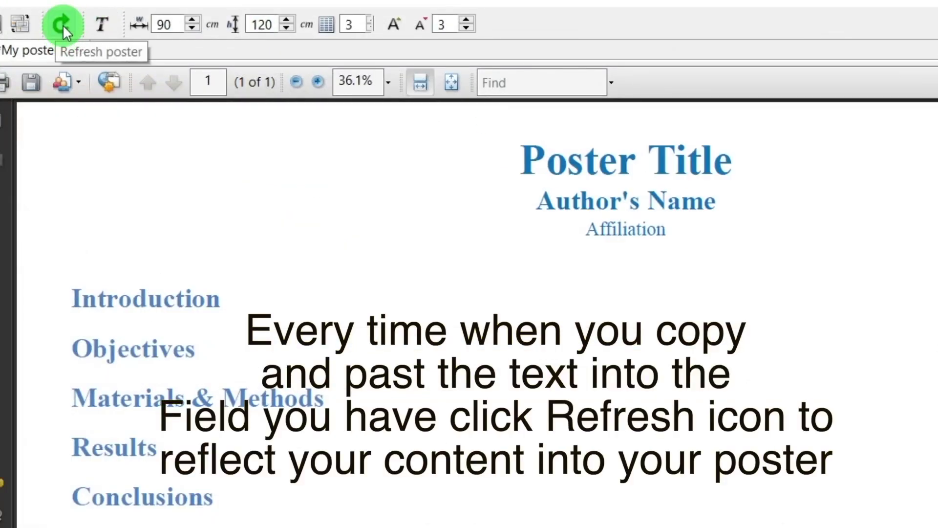
pyautogui.click(239, 34)
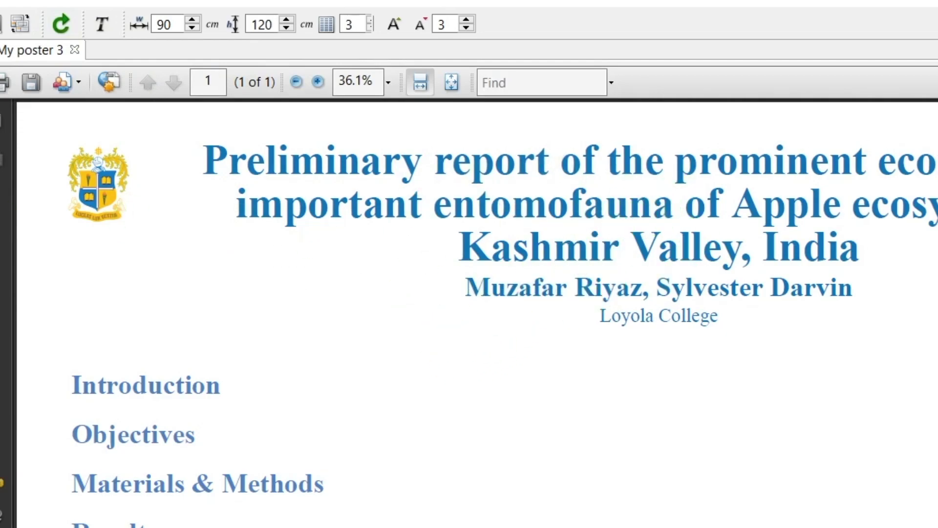
# Paste the manuscript's three introduction paragraphs into the Introduction section.
pyautogui.click(70, 119)
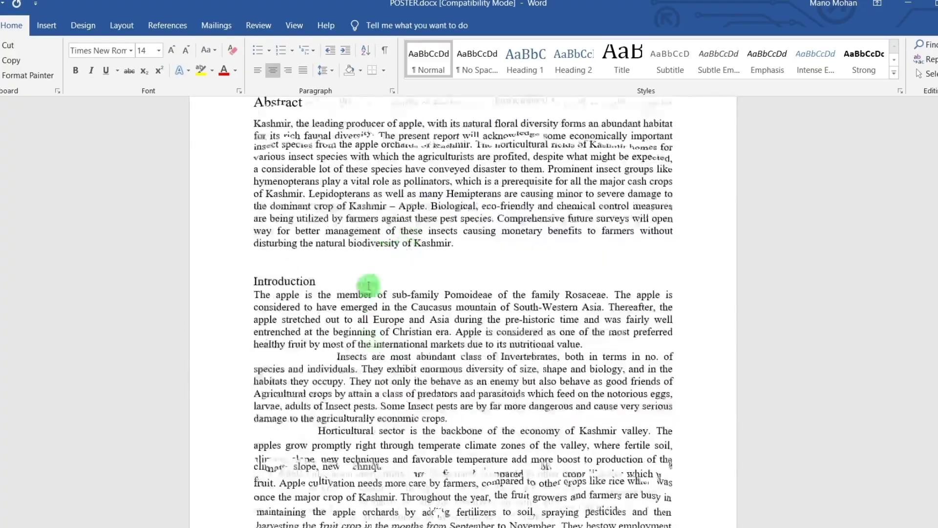
pyautogui.scroll(-3, 366, 287)
pyautogui.moveTo(251, 195); pyautogui.dragTo(342, 274)
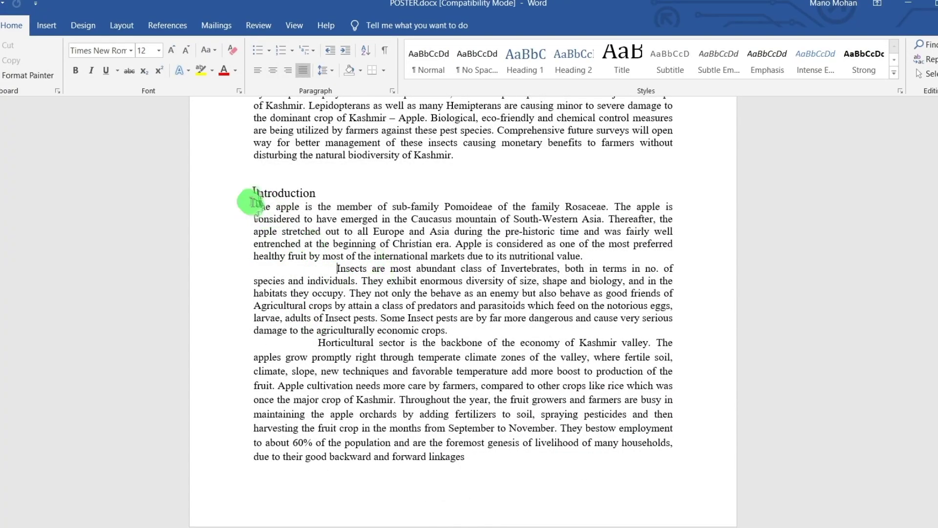
pyautogui.moveTo(315, 248); pyautogui.dragTo(479, 460)
pyautogui.hotkey('ctrl', 'c')
pyautogui.rightClick(479, 221)
pyautogui.click(489, 252)
pyautogui.hotkey('alt', 'Tab')
pyautogui.rightClick(185, 434)
pyautogui.click(208, 339)
# Fix the paragraph indents with Tabs and refresh the preview to show the introduction.
pyautogui.press('BackSpace')
pyautogui.press('BackSpace')
pyautogui.press('BackSpace')
pyautogui.press('BackSpace')
pyautogui.press('BackSpace')
pyautogui.click(215, 474)
pyautogui.press('BackSpace')
pyautogui.press('BackSpace')
pyautogui.click(165, 419)
pyautogui.press('Tab')
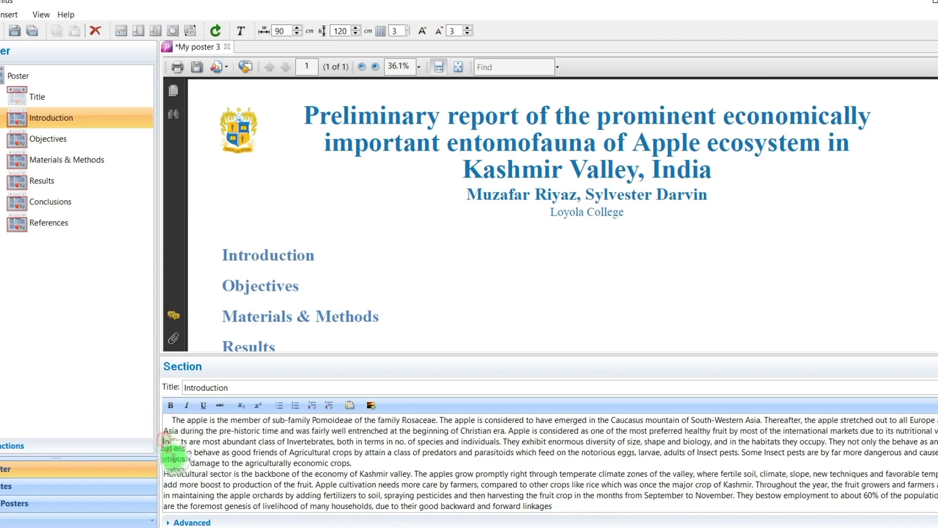
pyautogui.click(164, 442)
pyautogui.press('Tab')
pyautogui.click(166, 473)
pyautogui.press('Tab')
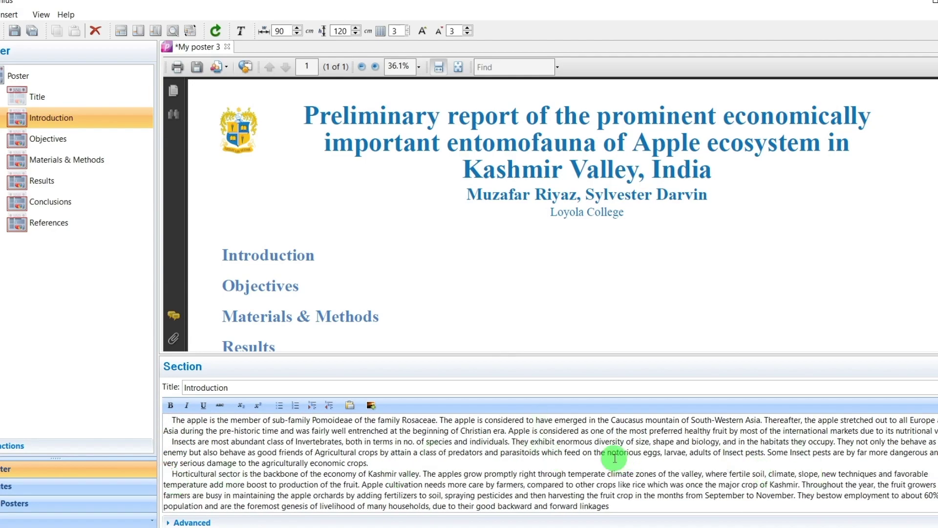
pyautogui.click(215, 31)
# Open the Objectives section and bring up the Word manuscript for its text.
pyautogui.scroll(-3, 298, 233)
pyautogui.scroll(-10, 298, 234)
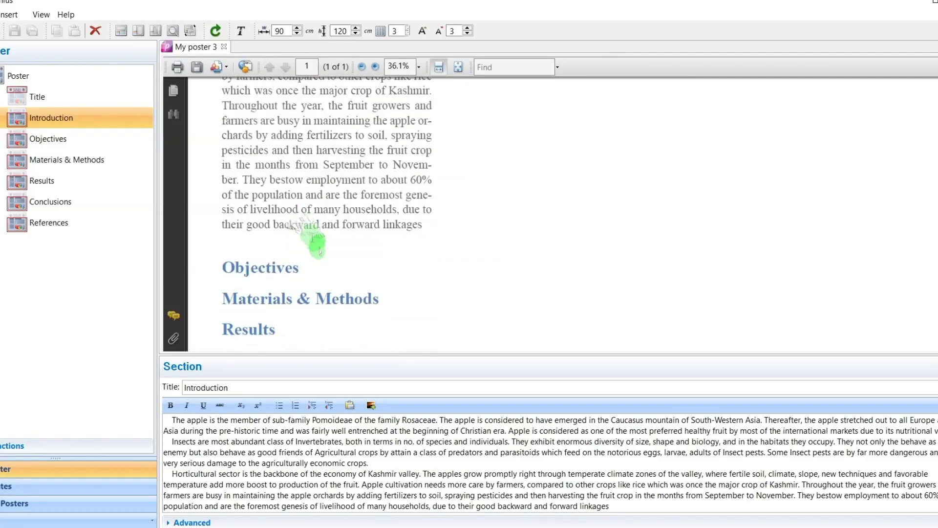
pyautogui.click(54, 139)
pyautogui.hotkey('alt', 'Tab')
# Paste the four objective lines from Word into the Objectives section.
pyautogui.moveTo(254, 190); pyautogui.dragTo(357, 363)
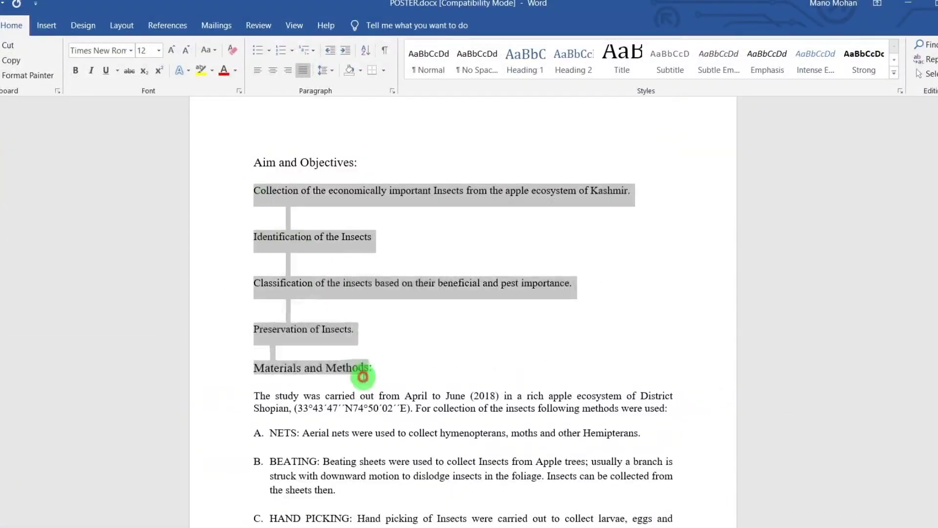
pyautogui.moveTo(254, 190); pyautogui.dragTo(357, 329)
pyautogui.hotkey('ctrl', 'c')
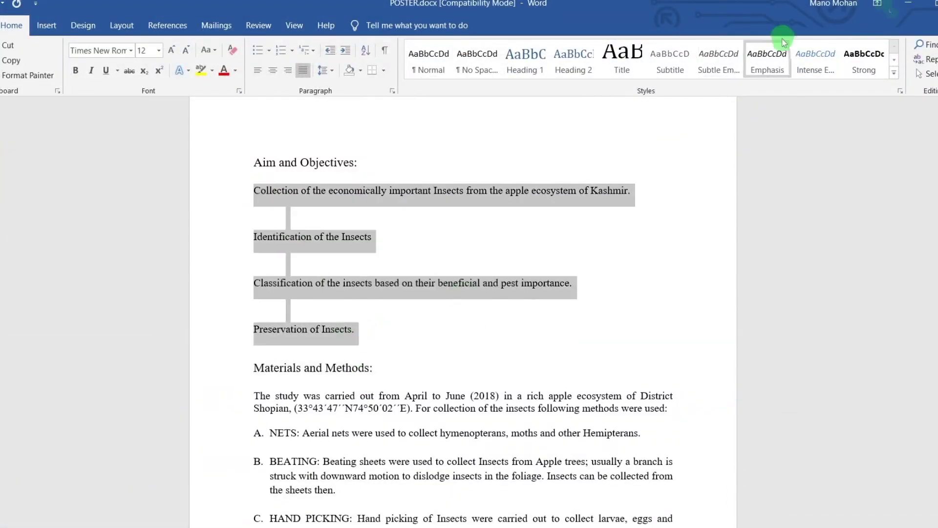
pyautogui.hotkey('alt', 'Tab')
pyautogui.click(226, 423)
pyautogui.hotkey('ctrl', 'v')
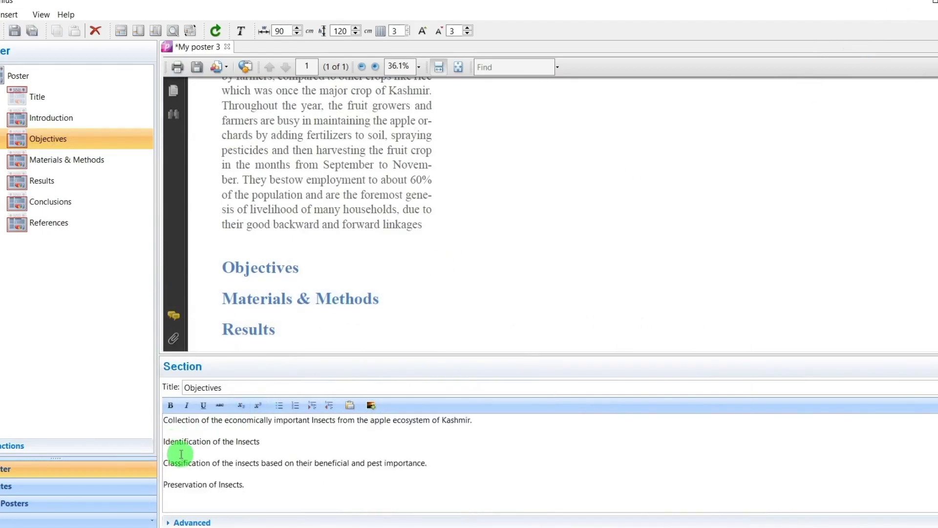
# Remove the blank lines between objectives, make them a bulleted list, and refresh.
pyautogui.press('BackSpace')
pyautogui.click(167, 451)
pyautogui.press('BackSpace')
pyautogui.click(166, 463)
pyautogui.press('BackSpace')
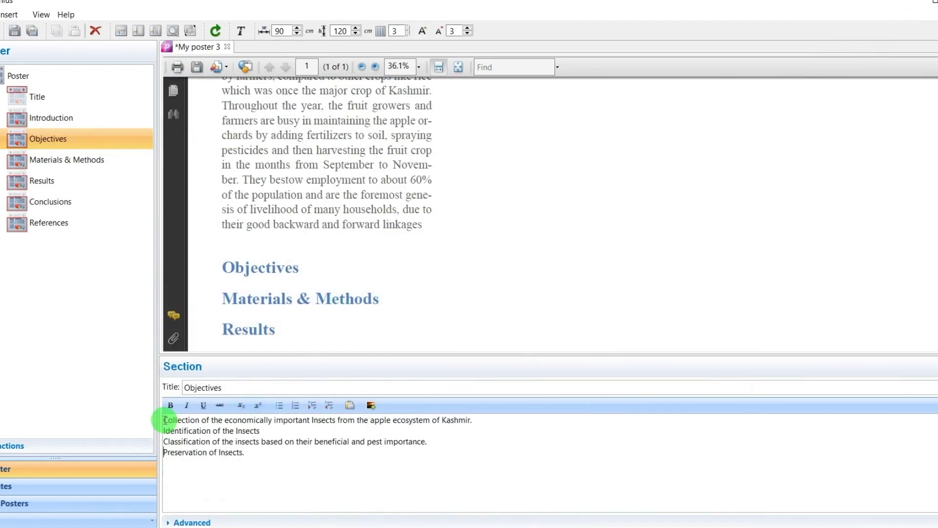
pyautogui.moveTo(168, 419); pyautogui.dragTo(245, 454)
pyautogui.click(279, 405)
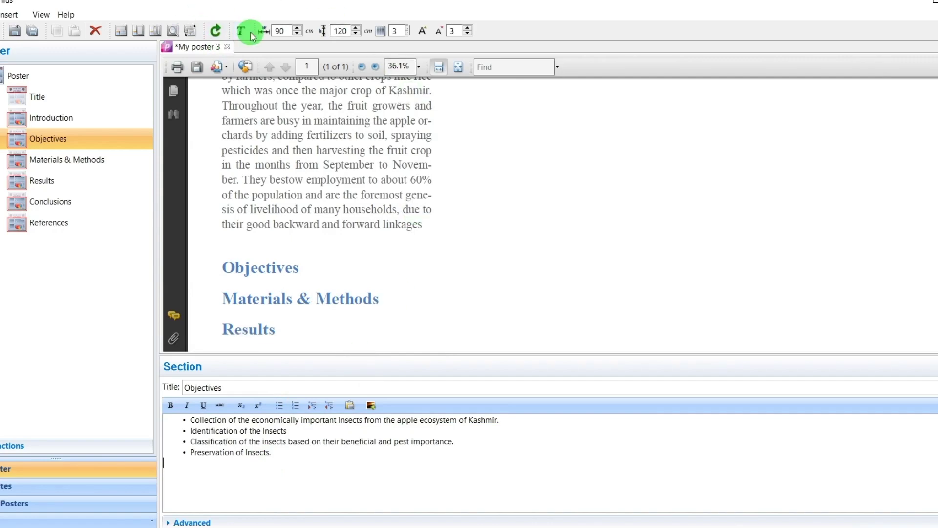
pyautogui.click(192, 32)
# Fill Materials & Methods with the Word methods text, tidy its blank lines, and refresh.
pyautogui.click(67, 164)
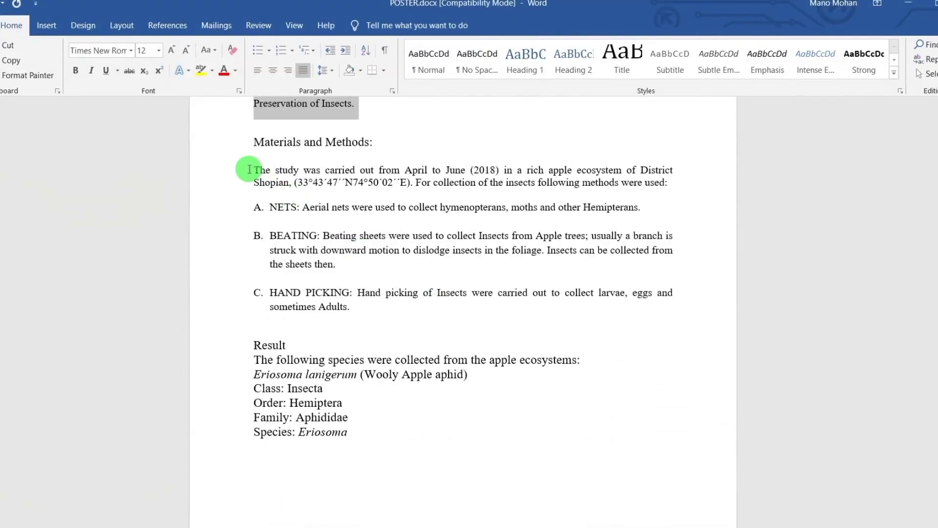
pyautogui.moveTo(254, 170); pyautogui.dragTo(355, 305)
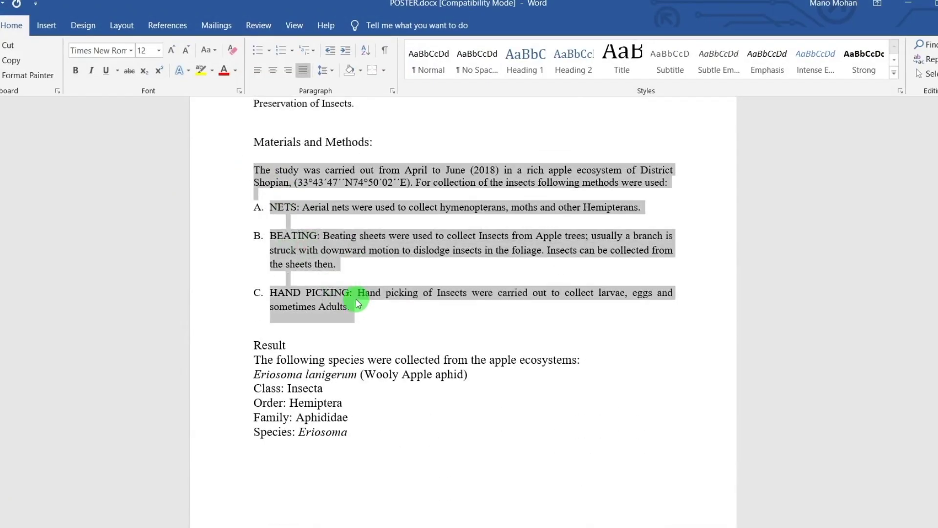
pyautogui.click(268, 428)
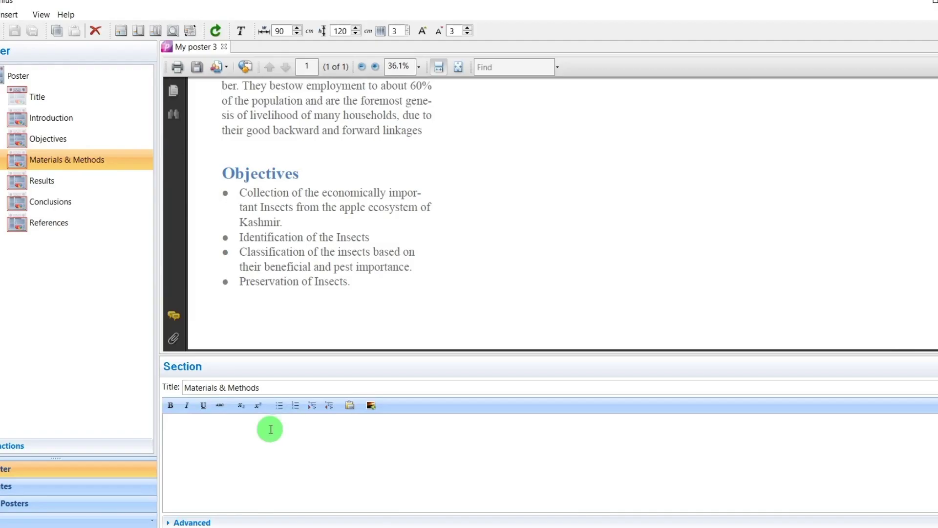
pyautogui.write('The study was carried out from April to June (2018) in a rich apple ecosystem of District Shopian, (33°43´47´´N74°50´02´´E). For collection of the insects following methods were used:  A. NETS: Aerial nets were used to collect hymenopterans, moths and other Hemipterans.  B. BEATING: Beating sheets were used to collect Insects from Apple trees; usually a branch is struck with downward motion to dislodge insects in the foliage. Insects can be collected from the sheets then.  C. HAND PICKING: Hand picking of Insects were carried out to collect larvae, eggs and sometimes Adults.')
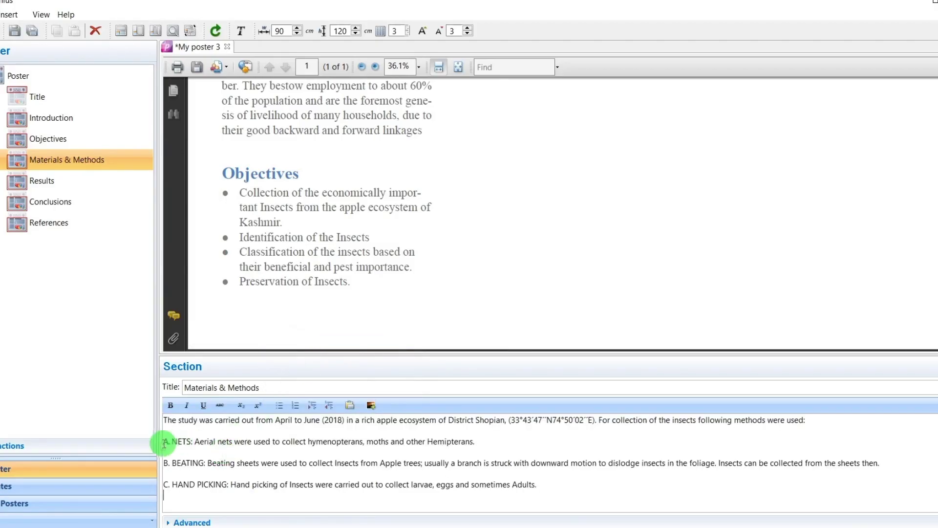
pyautogui.click(167, 462)
pyautogui.press('BackSpace')
pyautogui.click(168, 430)
pyautogui.press('BackSpace')
pyautogui.press('BackSpace')
pyautogui.press('Return')
pyautogui.press('Return')
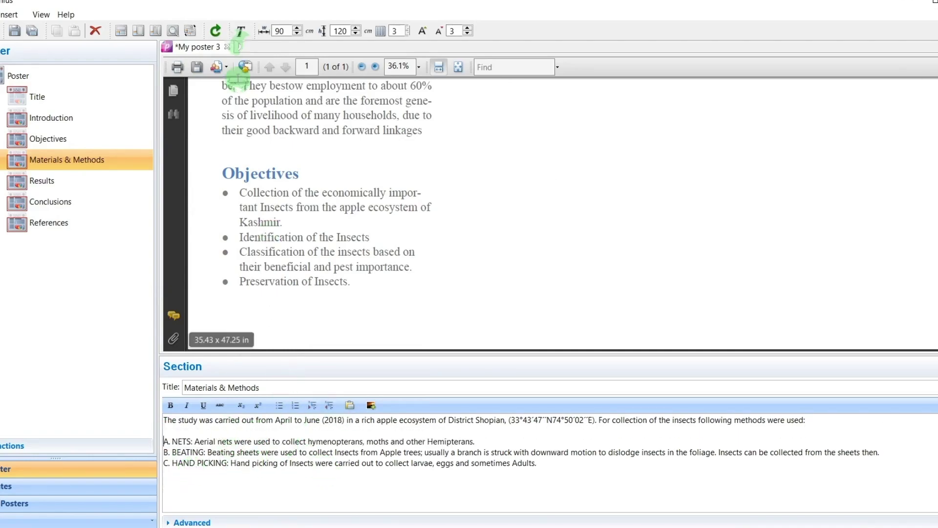
pyautogui.click(216, 31)
pyautogui.scroll(-3, 342, 168)
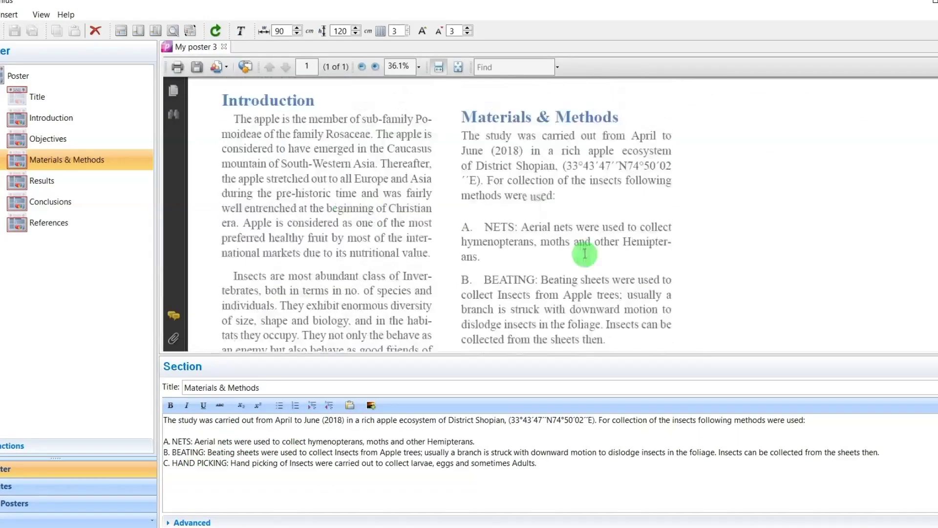
pyautogui.click(28, 184)
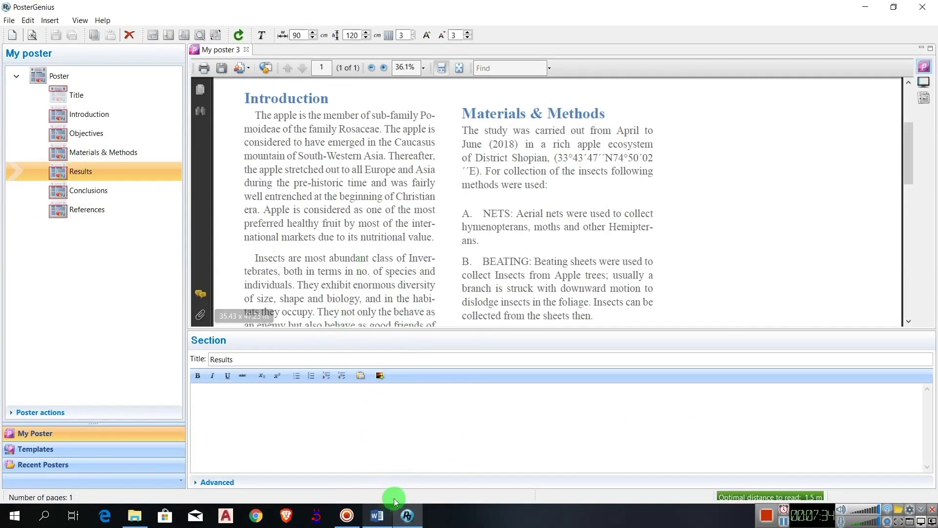
# Copy the collected-species sentence from Word into the Results section.
pyautogui.click(388, 513)
pyautogui.scroll(-6, 390, 391)
pyautogui.scroll(3, 251, 237)
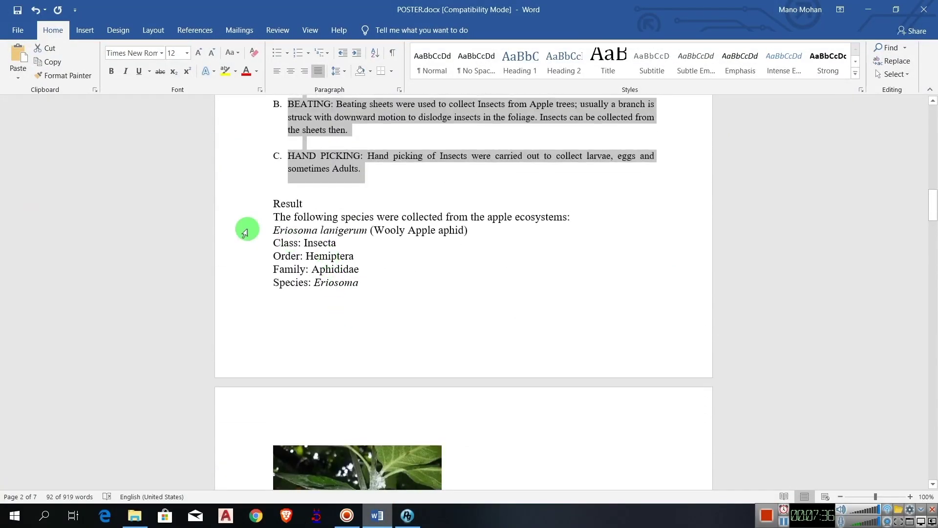
pyautogui.moveTo(278, 216); pyautogui.dragTo(540, 220)
pyautogui.rightClick(541, 219)
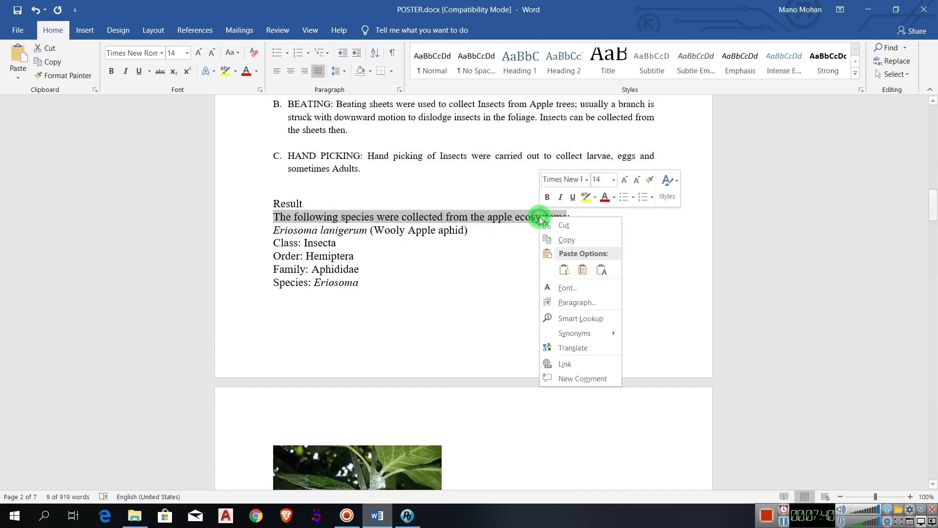
pyautogui.click(551, 239)
pyautogui.hotkey('alt', 'Tab')
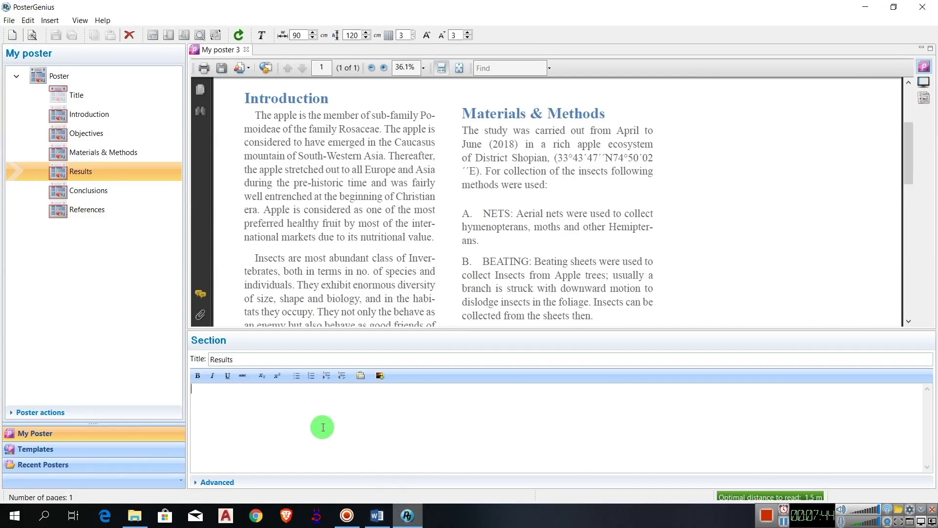
pyautogui.hotkey('ctrl', 'v')
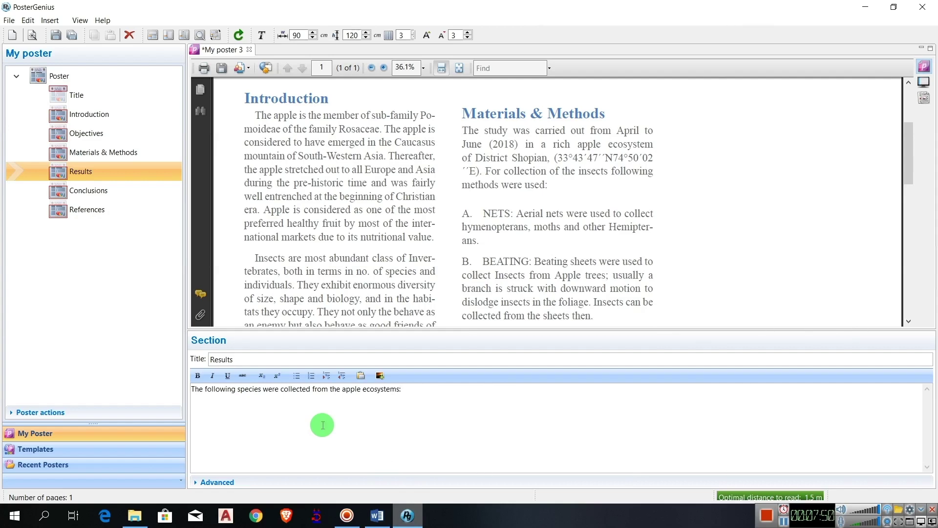
# Bring the insect photo from the Word draft into Results and open its gallery settings.
pyautogui.click(380, 376)
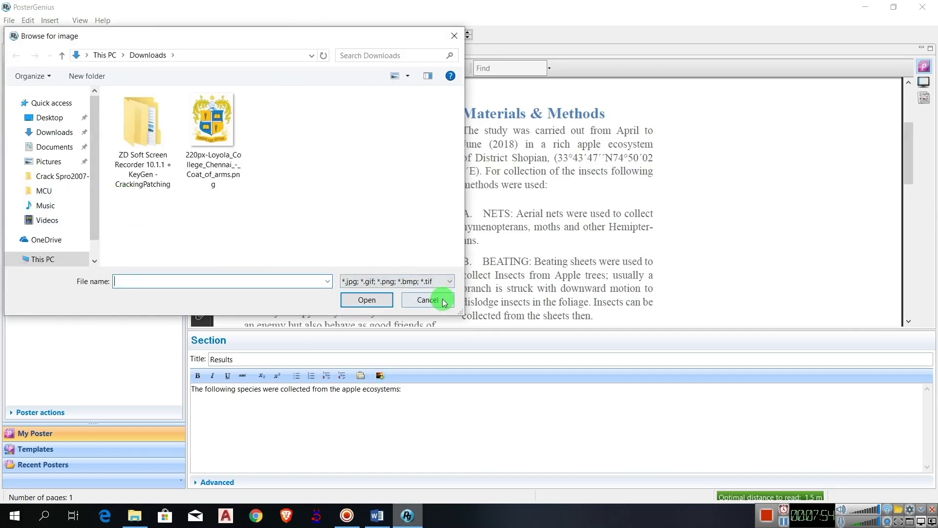
pyautogui.click(428, 300)
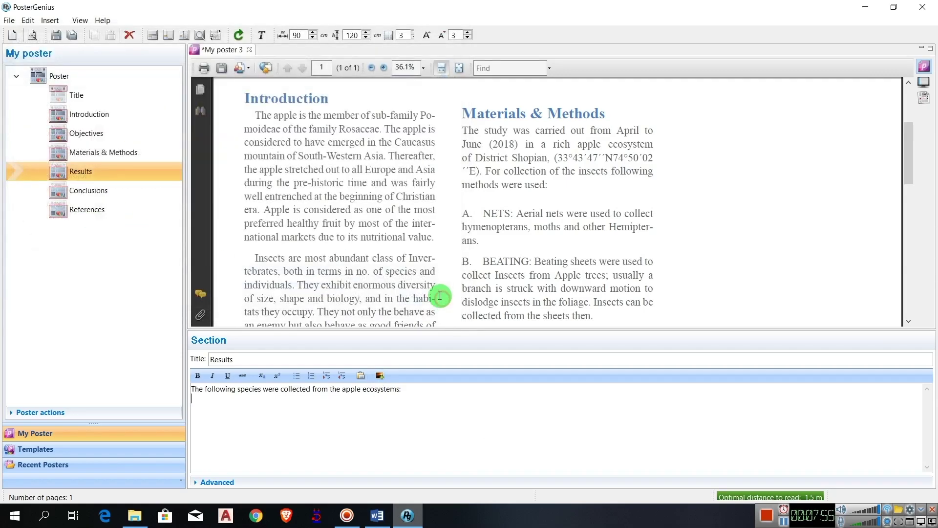
pyautogui.click(384, 522)
pyautogui.scroll(-3, 450, 426)
pyautogui.click(377, 380)
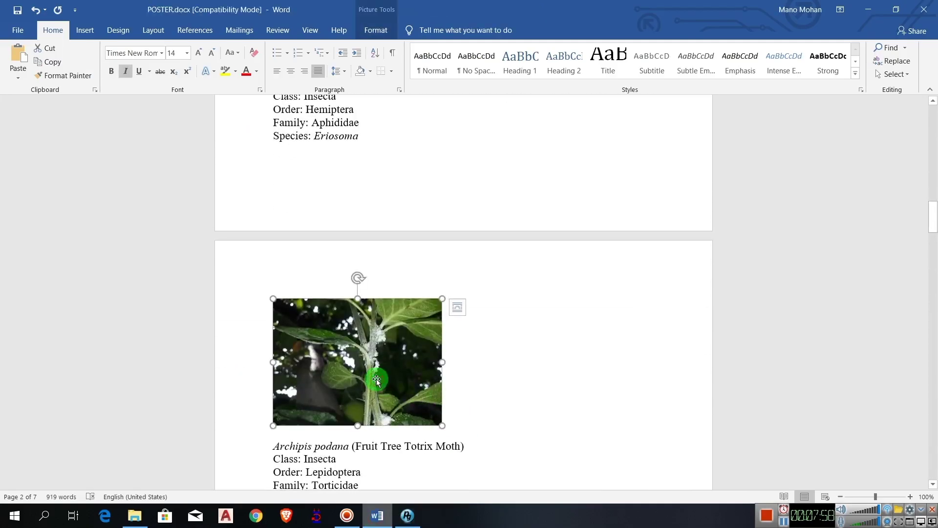
pyautogui.rightClick(377, 380)
pyautogui.click(408, 155)
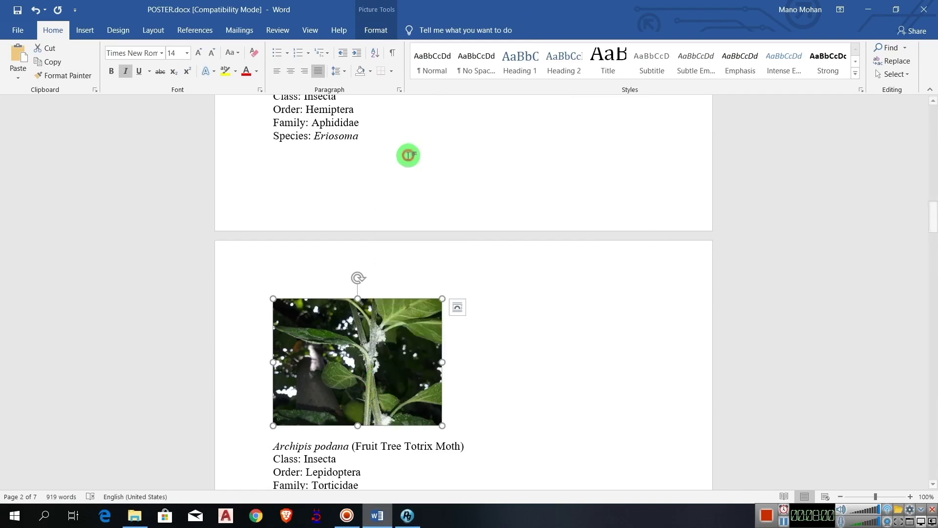
pyautogui.click(407, 516)
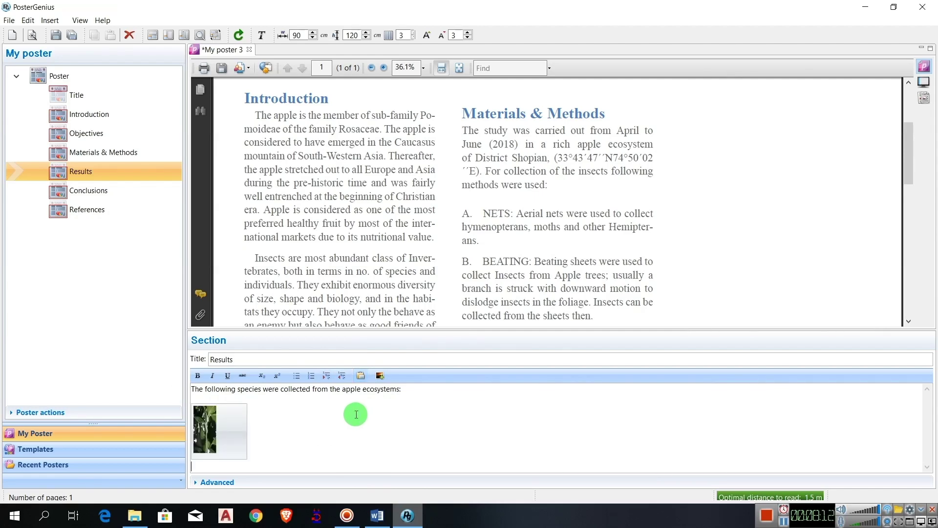
pyautogui.doubleClick(221, 425)
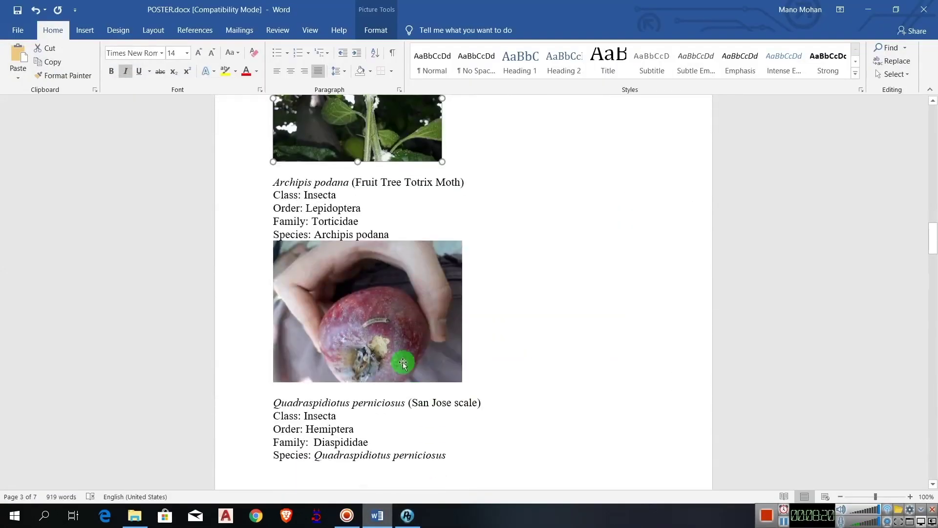
# Caption the first Results photo with the Eriosoma lanigerum species details copied from Word.
pyautogui.rightClick(402, 363)
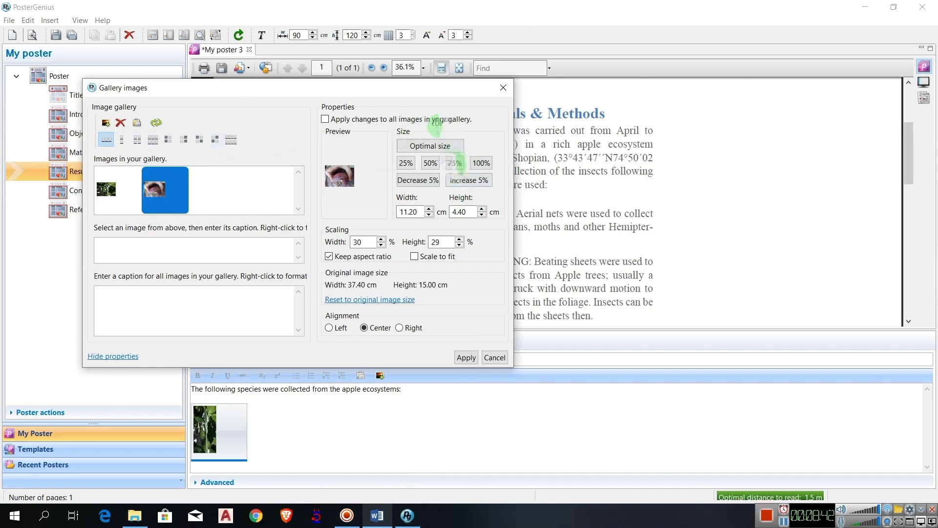
pyautogui.click(118, 183)
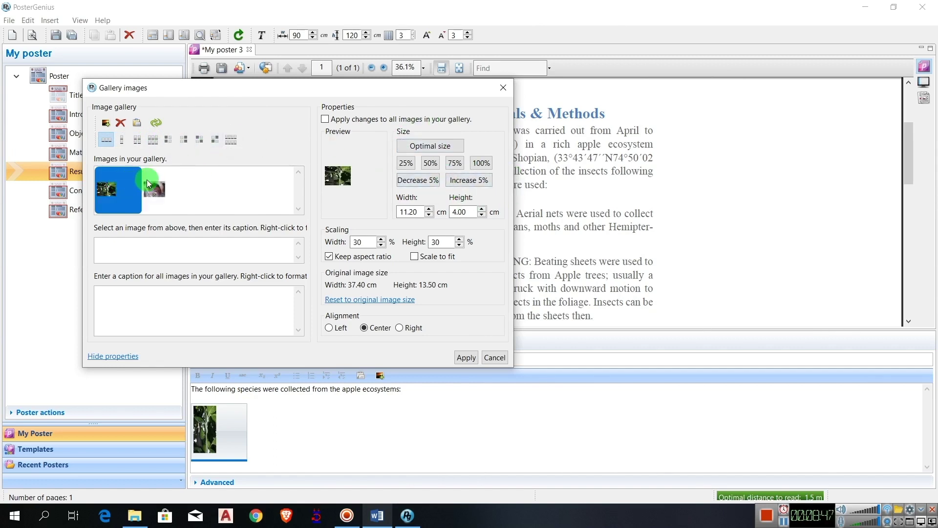
pyautogui.keyDown('ctrl'); pyautogui.click(149, 184); pyautogui.keyUp('ctrl')
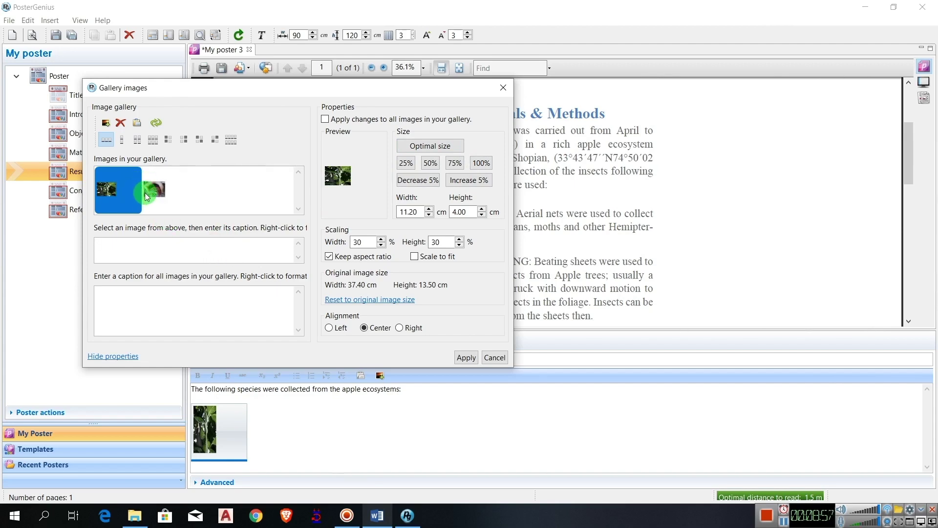
pyautogui.click(376, 515)
pyautogui.scroll(10, 384, 319)
pyautogui.moveTo(274, 230); pyautogui.dragTo(337, 277)
pyautogui.rightClick(318, 260)
pyautogui.click(348, 289)
pyautogui.click(407, 516)
pyautogui.rightClick(161, 259)
pyautogui.click(170, 270)
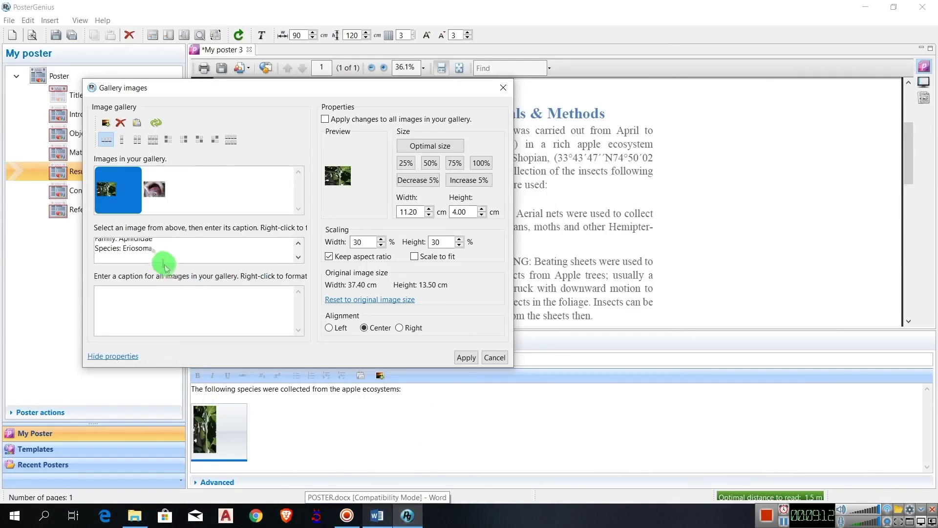
# Italicize Eriosoma lanigerum and the genus Eriosoma in the first caption.
pyautogui.rightClick(129, 250)
pyautogui.click(159, 300)
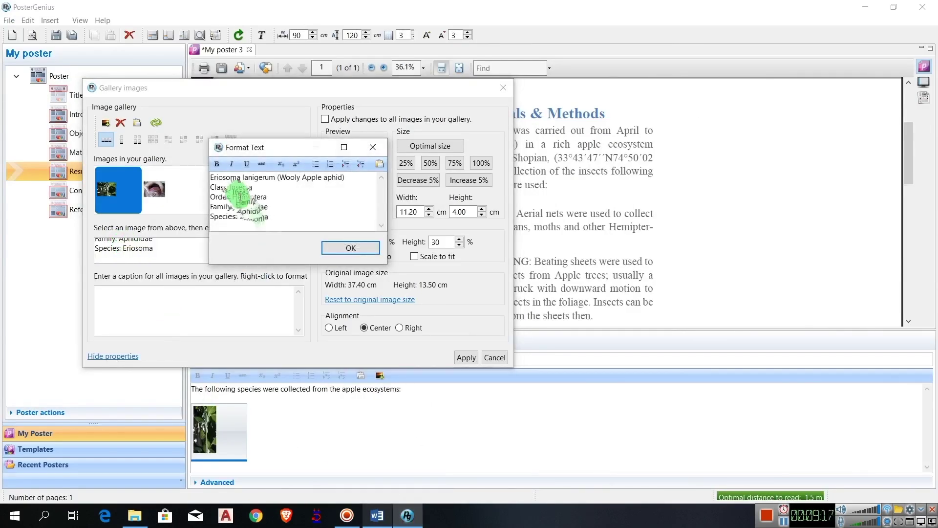
pyautogui.moveTo(211, 177); pyautogui.dragTo(256, 173)
pyautogui.click(234, 167)
pyautogui.moveTo(239, 217); pyautogui.dragTo(268, 217)
pyautogui.click(232, 163)
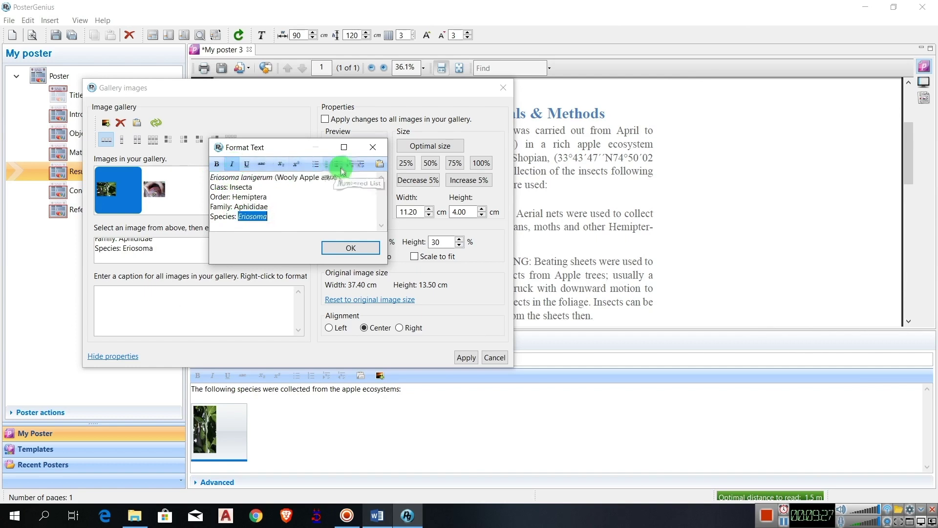
pyautogui.click(349, 248)
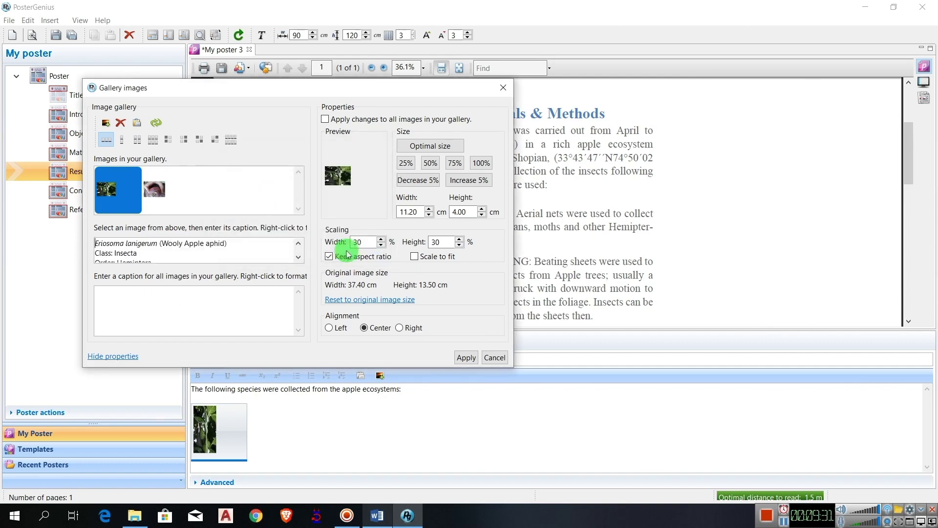
# Caption the second photo with the Archipis podana (Fruit Tree Totrix Moth) details from Word.
pyautogui.click(177, 199)
pyautogui.click(194, 254)
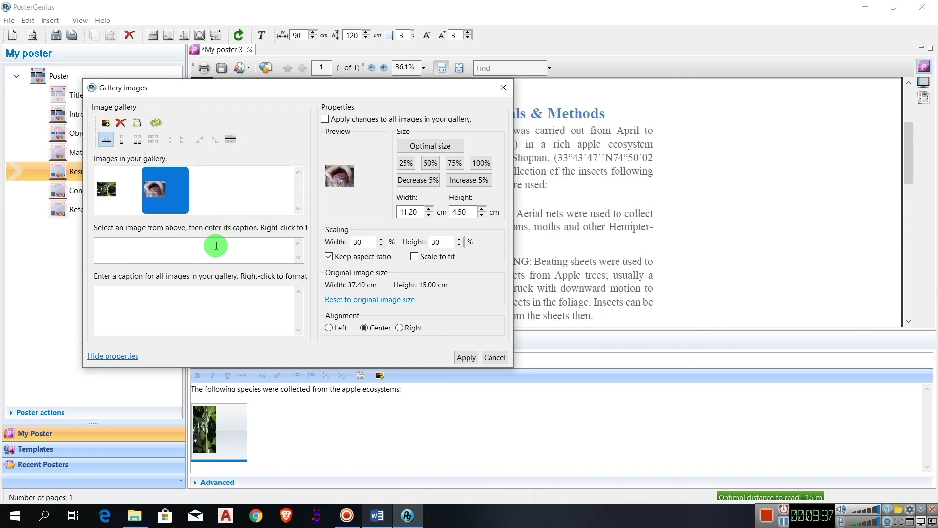
pyautogui.click(377, 515)
pyautogui.scroll(-5, 262, 237)
pyautogui.moveTo(264, 239); pyautogui.dragTo(414, 293)
pyautogui.click(377, 519)
pyautogui.click(189, 253)
pyautogui.hotkey('ctrl', 'v')
# Italicize Archipis podana in the second caption and apply the gallery changes to the poster.
pyautogui.rightClick(180, 253)
pyautogui.click(205, 307)
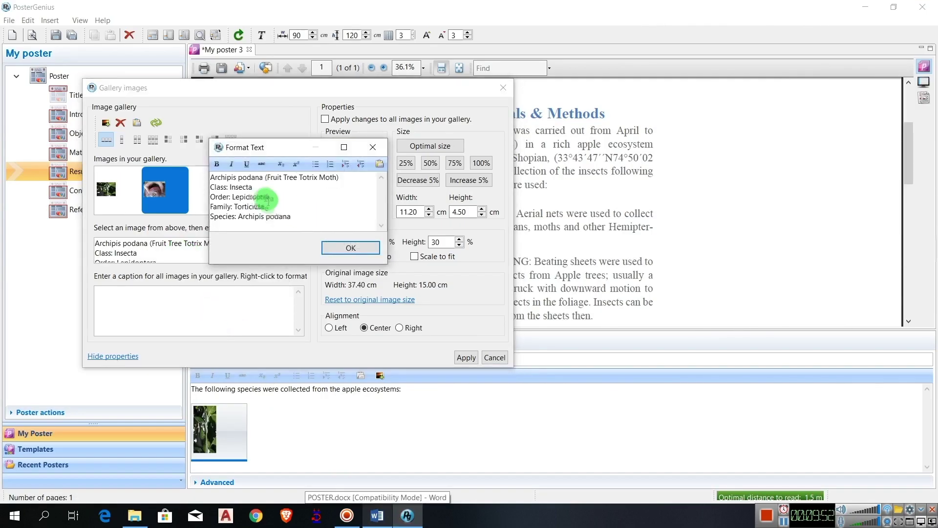
pyautogui.click(231, 164)
pyautogui.doubleClick(277, 216)
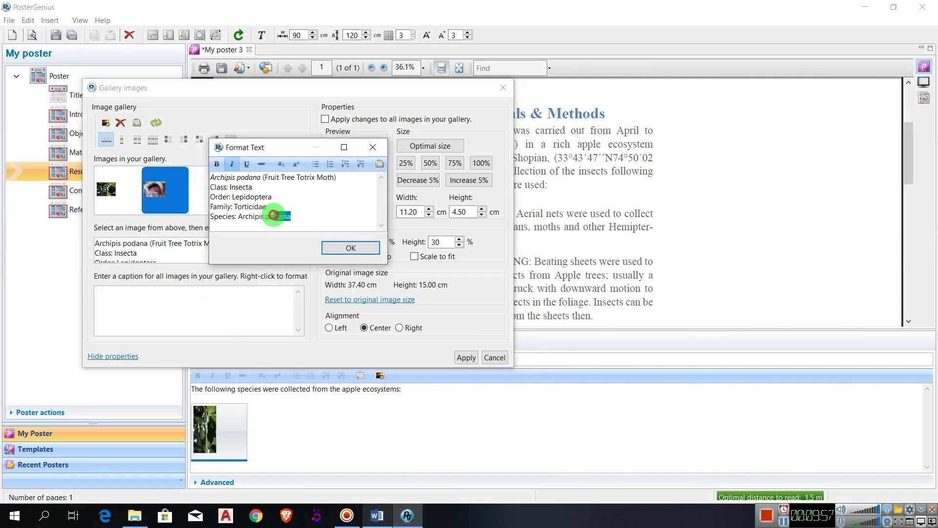
pyautogui.click(231, 164)
pyautogui.click(350, 248)
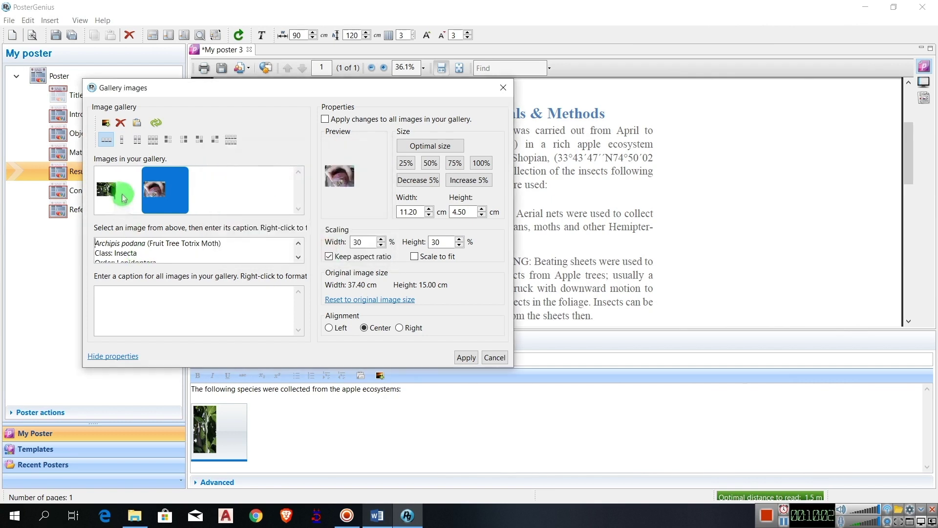
pyautogui.click(122, 192)
pyautogui.click(166, 186)
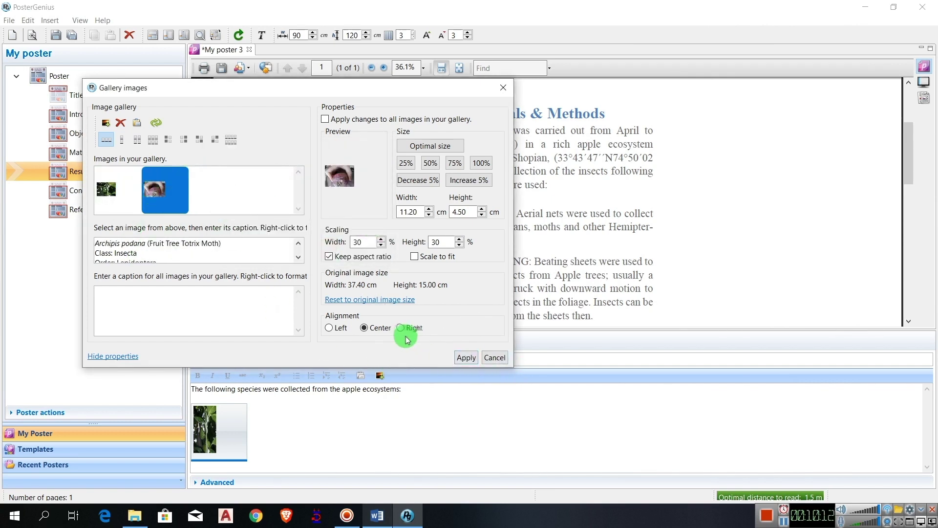
pyautogui.click(462, 360)
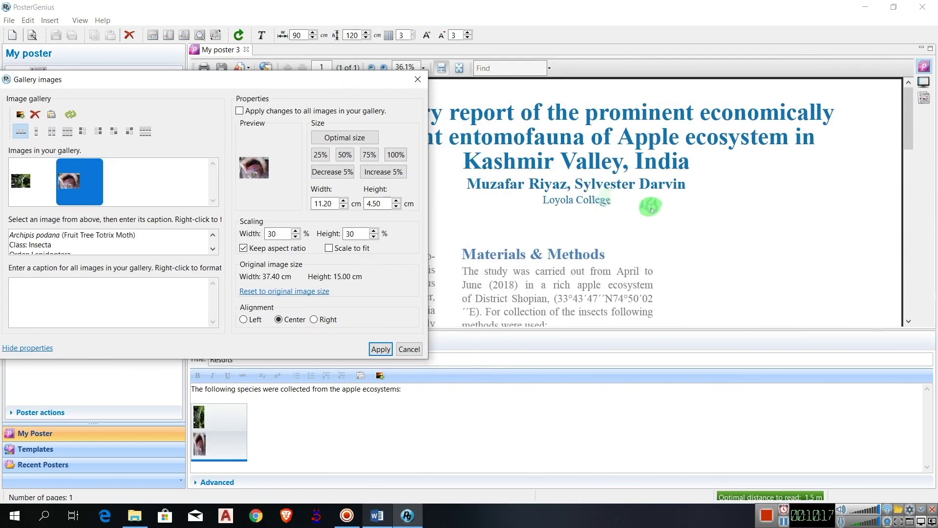
# Reopen the Results gallery, shrink both insect photos by 5%, and apply to the poster.
pyautogui.click(414, 350)
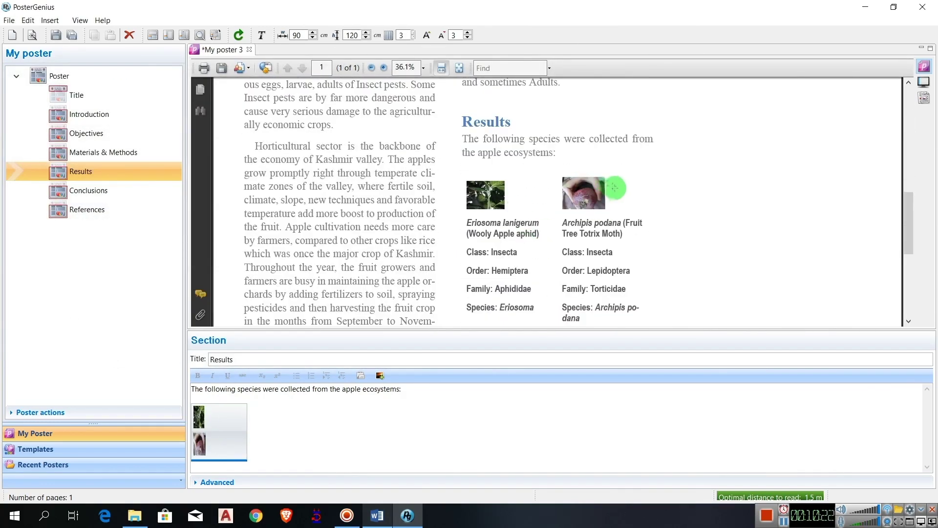
pyautogui.doubleClick(231, 429)
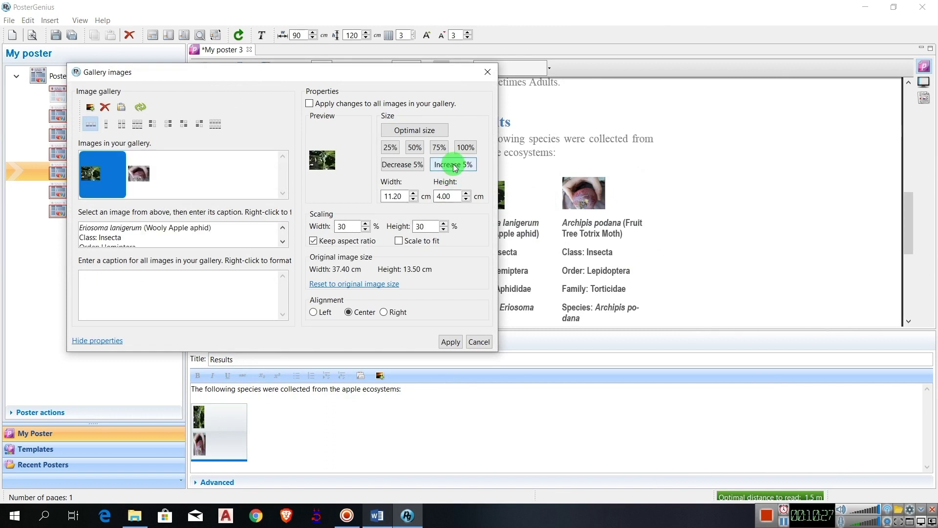
pyautogui.click(415, 170)
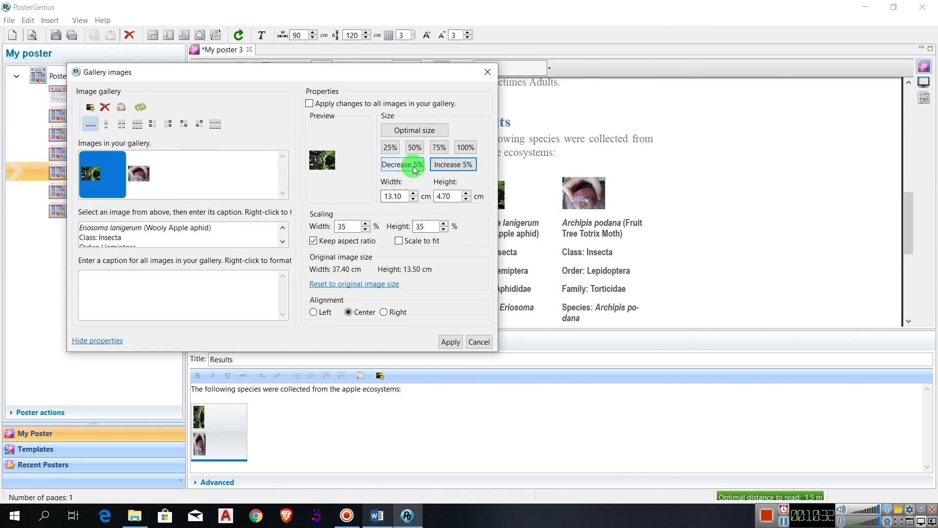
pyautogui.keyDown('ctrl'); pyautogui.click(147, 174); pyautogui.keyUp('ctrl')
pyautogui.click(418, 167)
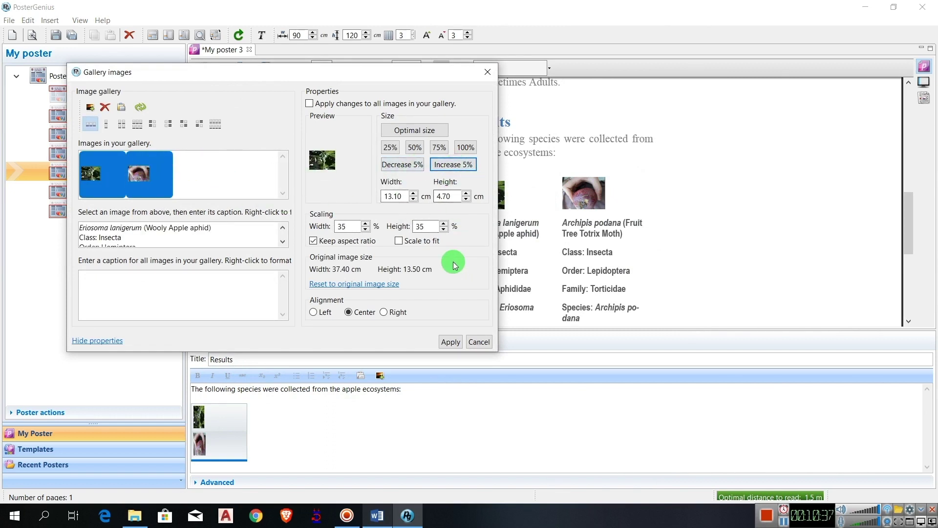
pyautogui.click(450, 342)
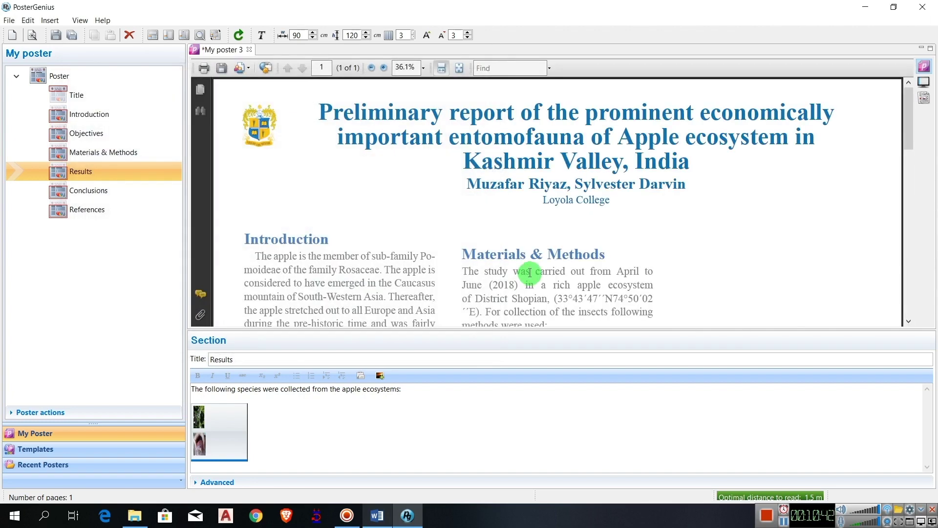
pyautogui.scroll(-10, 528, 269)
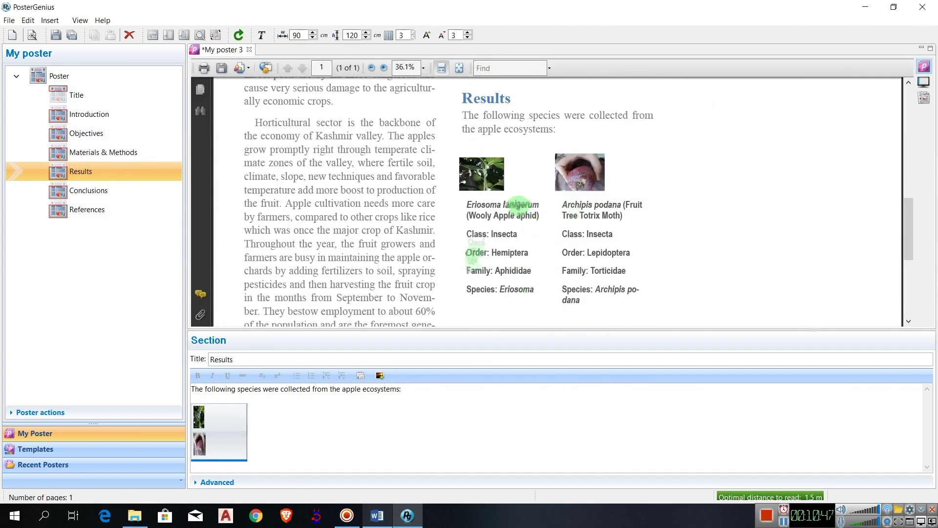
pyautogui.scroll(-2, 603, 217)
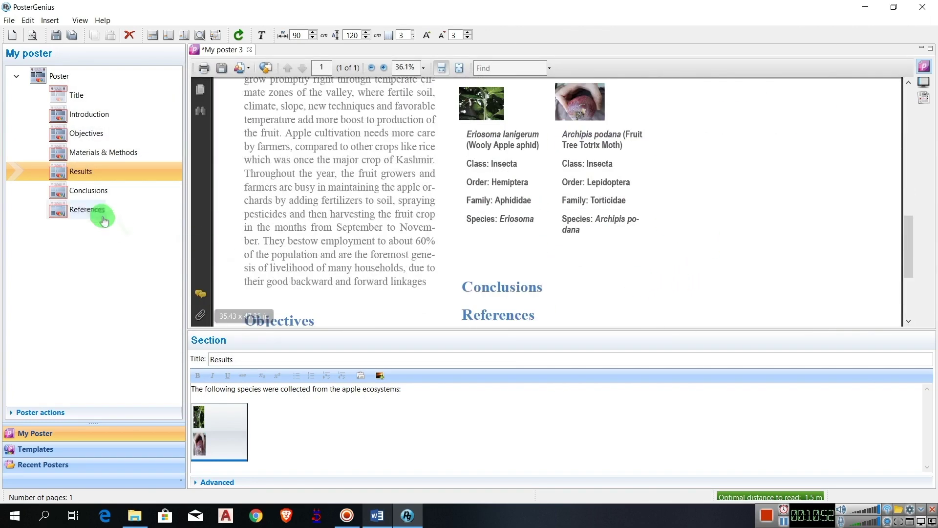
pyautogui.click(88, 190)
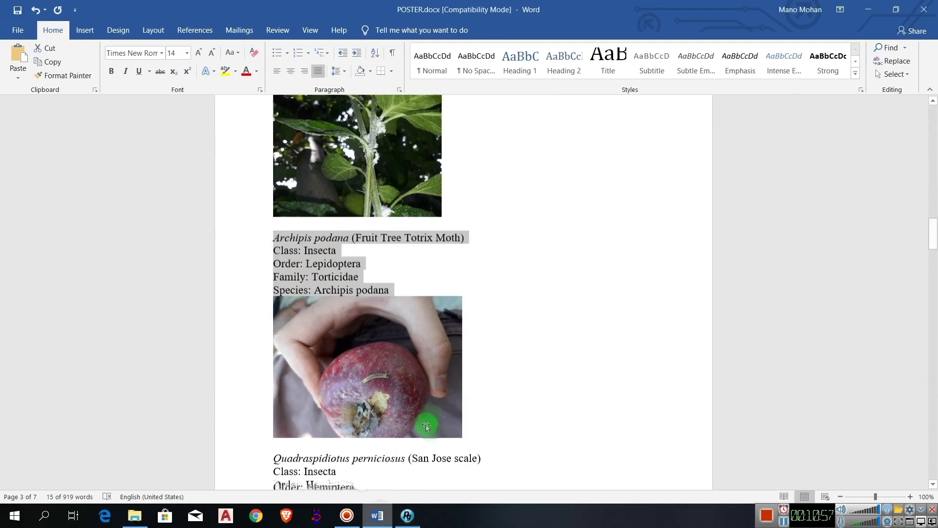
# Add a new poster section titled Discussion using the heading copied from Word.
pyautogui.scroll(-15, 382, 213)
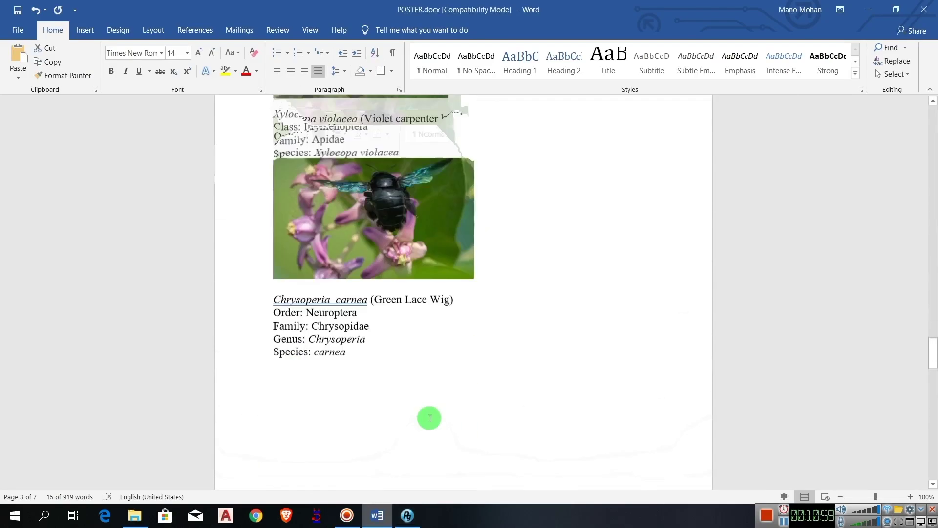
pyautogui.doubleClick(293, 236)
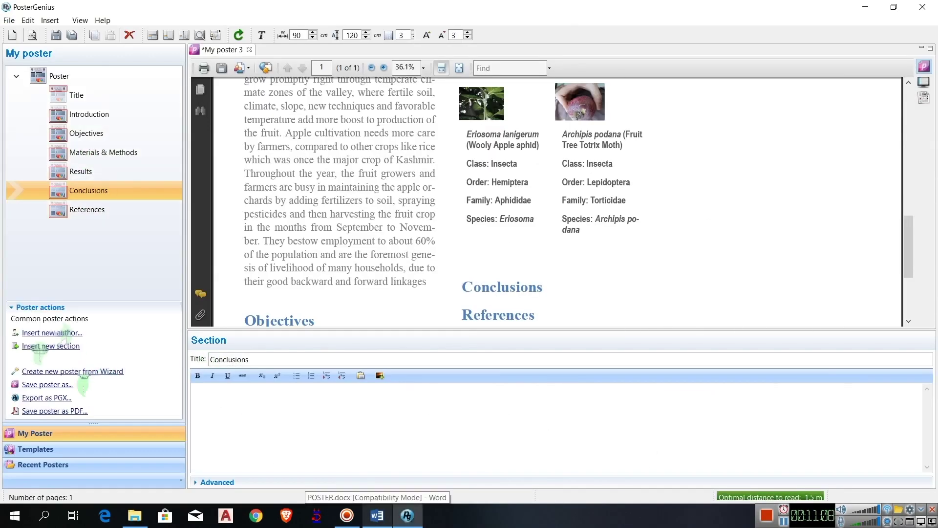
pyautogui.click(50, 346)
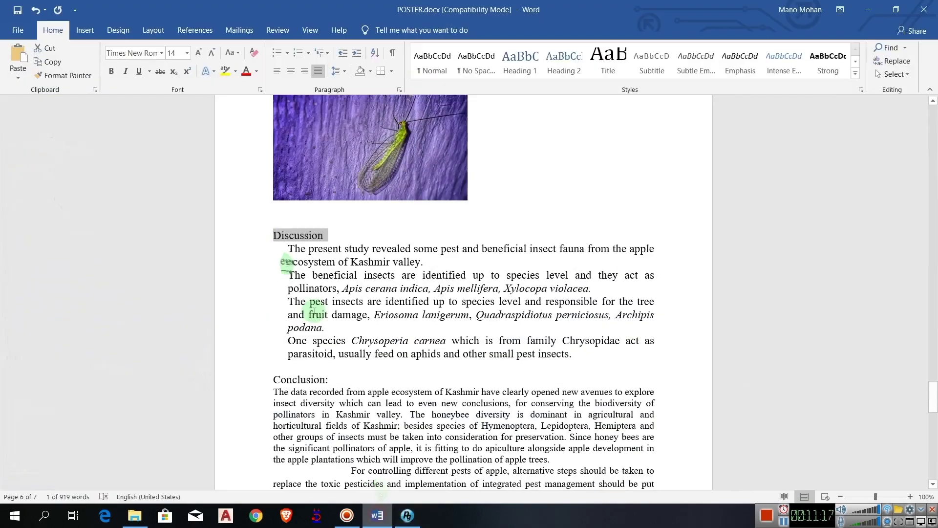
pyautogui.click(286, 362)
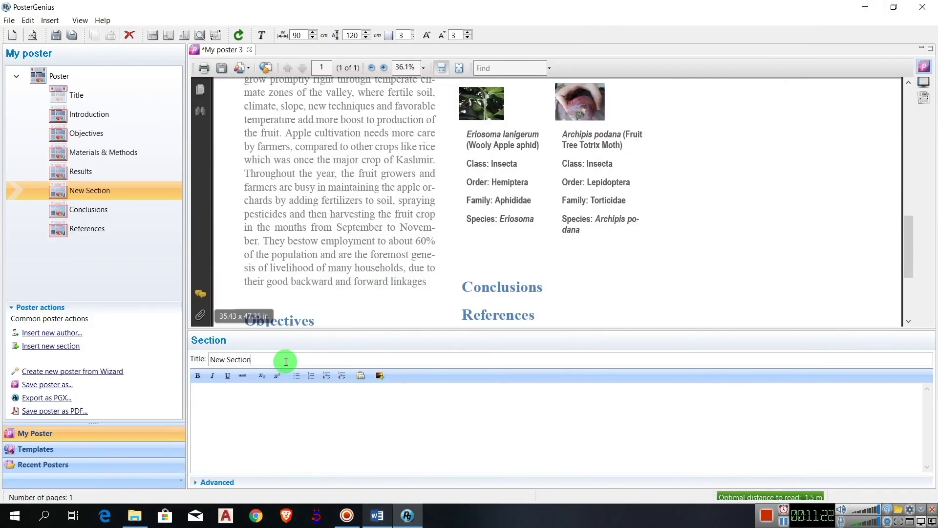
pyautogui.moveTo(286, 362); pyautogui.dragTo(209, 360)
pyautogui.hotkey('ctrl', 'v')
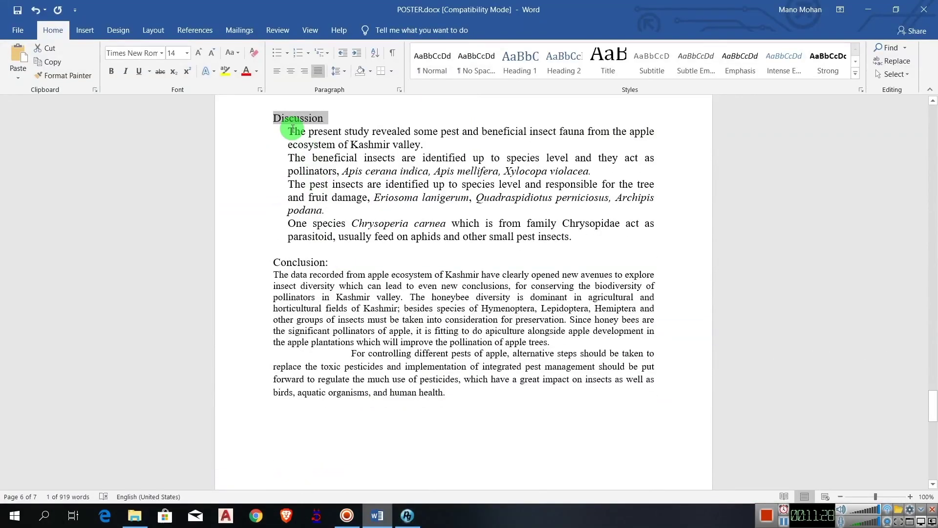
# Paste Word's Discussion paragraphs and italicize the pollinator, pest and Chrysoperia carnea names.
pyautogui.moveTo(289, 129); pyautogui.dragTo(585, 241)
pyautogui.hotkey('ctrl', 'c')
pyautogui.hotkey('ctrl', 'v')
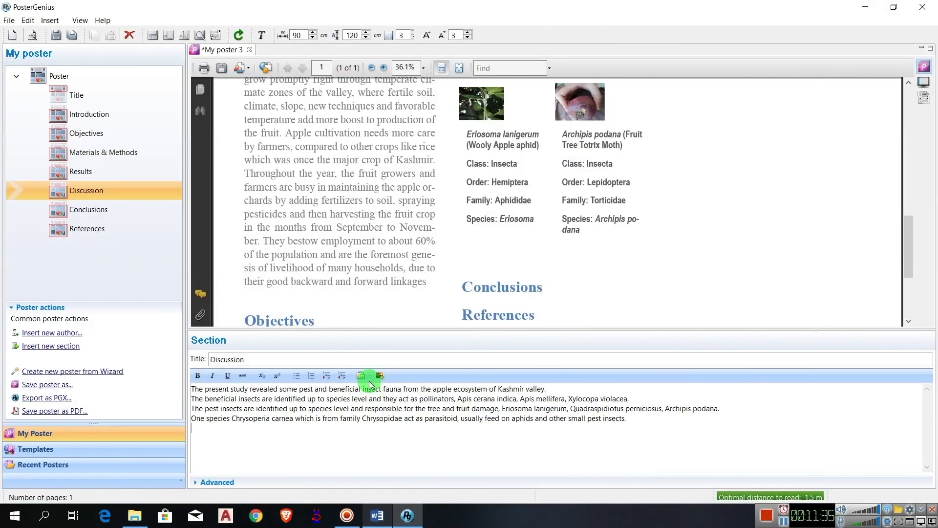
pyautogui.moveTo(457, 399); pyautogui.dragTo(623, 398)
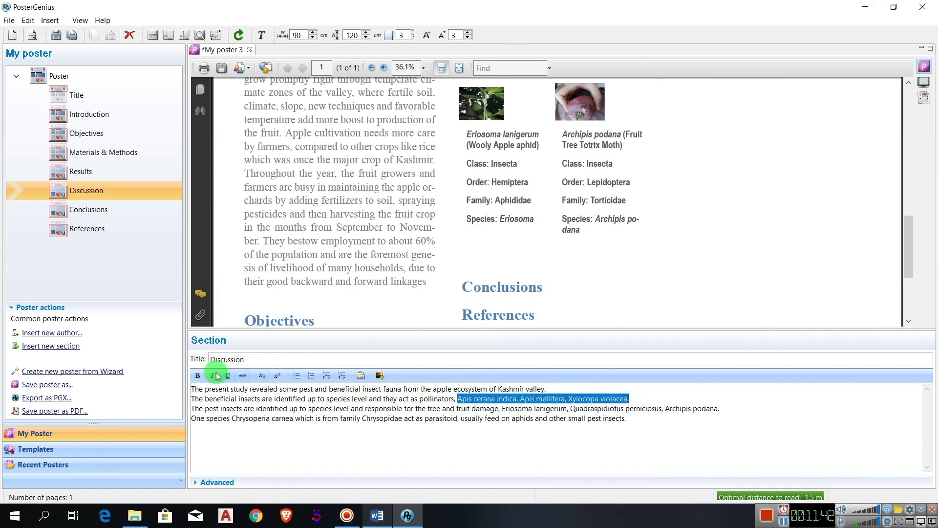
pyautogui.click(212, 375)
pyautogui.click(503, 406)
pyautogui.moveTo(503, 408); pyautogui.dragTo(710, 408)
pyautogui.click(212, 375)
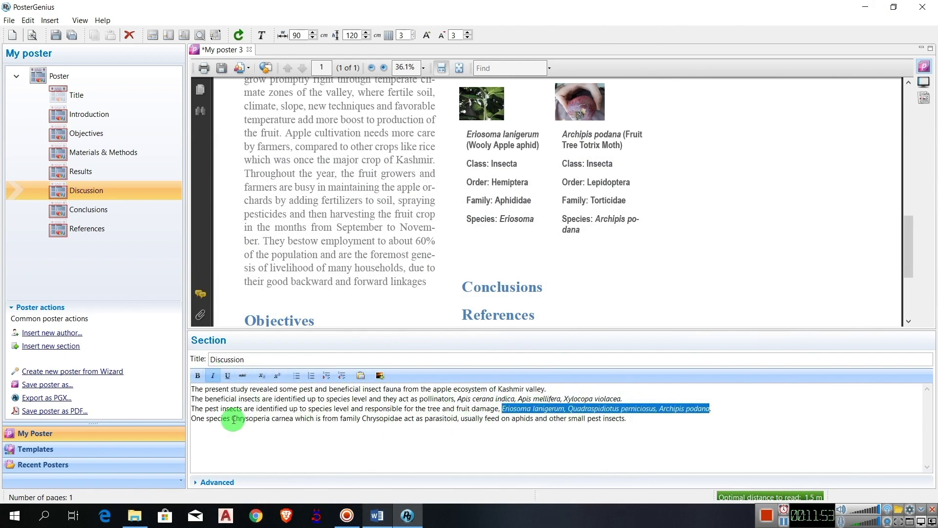
pyautogui.moveTo(232, 419); pyautogui.dragTo(294, 419)
pyautogui.click(212, 375)
# Bullet the four Discussion lines and refresh the poster.
pyautogui.moveTo(191, 389); pyautogui.dragTo(628, 418)
pyautogui.click(297, 376)
pyautogui.click(336, 438)
pyautogui.click(239, 34)
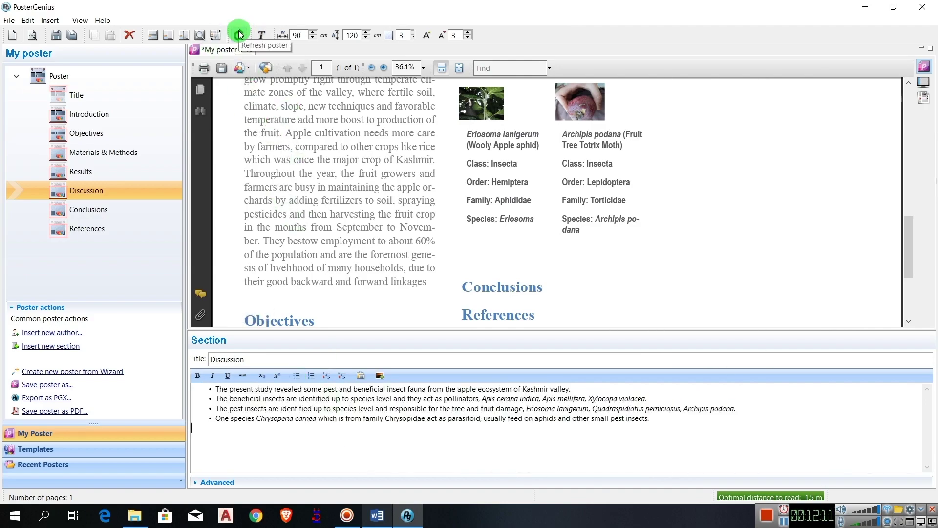
pyautogui.scroll(5, 593, 224)
pyautogui.scroll(-7, 583, 193)
pyautogui.scroll(4, 640, 183)
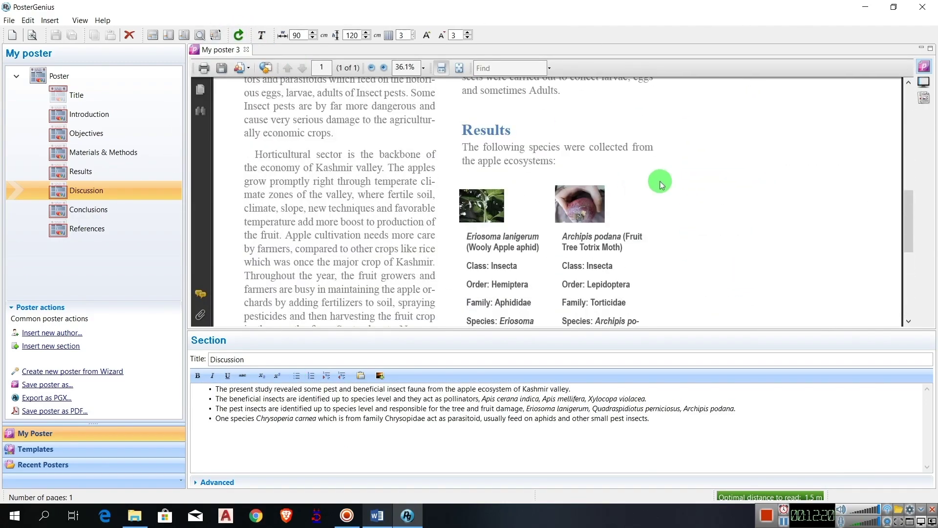
pyautogui.scroll(-4, 641, 184)
# Fill the Conclusions section with Word's two conclusion paragraphs and refresh the poster.
pyautogui.click(88, 210)
pyautogui.click(377, 516)
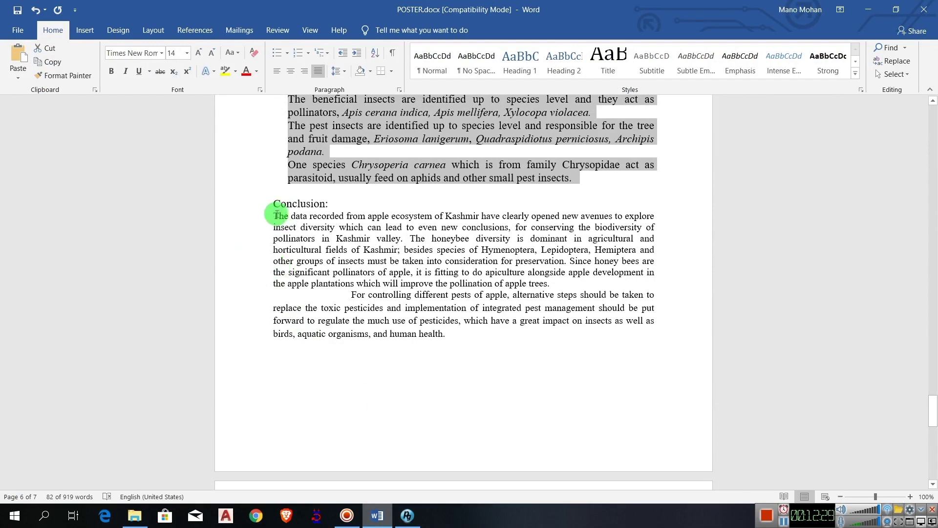
pyautogui.moveTo(277, 215); pyautogui.dragTo(469, 337)
pyautogui.hotkey('ctrl', 'c')
pyautogui.click(407, 516)
pyautogui.click(324, 465)
pyautogui.hotkey('ctrl', 'v')
pyautogui.click(252, 420)
pyautogui.press('BackSpace')
pyautogui.press('BackSpace')
pyautogui.press('BackSpace')
pyautogui.press('BackSpace')
pyautogui.press('BackSpace')
pyautogui.press('BackSpace')
pyautogui.press('BackSpace')
pyautogui.press('BackSpace')
pyautogui.press('BackSpace')
pyautogui.press('BackSpace')
pyautogui.press('BackSpace')
pyautogui.press('BackSpace')
pyautogui.press('BackSpace')
pyautogui.press('BackSpace')
pyautogui.press('BackSpace')
pyautogui.press('BackSpace')
pyautogui.press('BackSpace')
pyautogui.press('BackSpace')
pyautogui.press('BackSpace')
pyautogui.press('BackSpace')
pyautogui.click(193, 389)
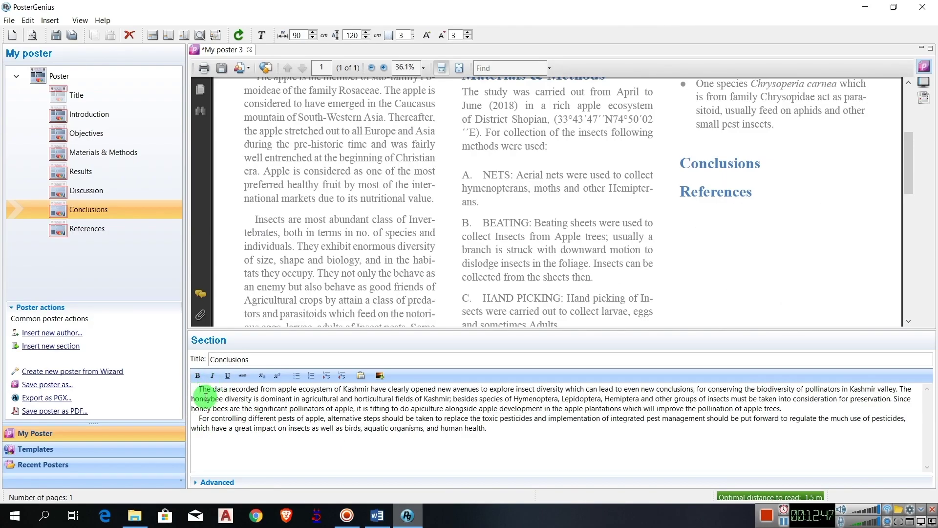
pyautogui.click(238, 35)
# Close Word without saving its changes.
pyautogui.scroll(-5, 626, 210)
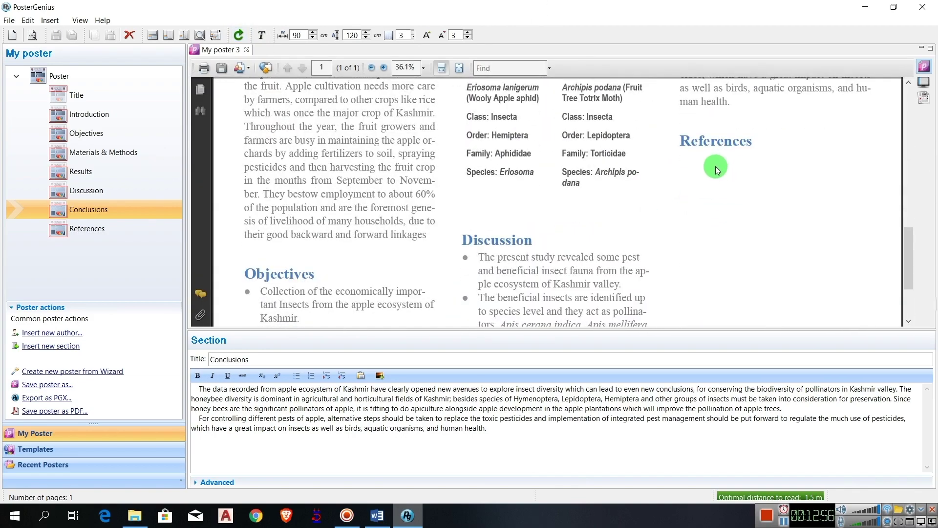
pyautogui.click(377, 516)
pyautogui.click(927, 5)
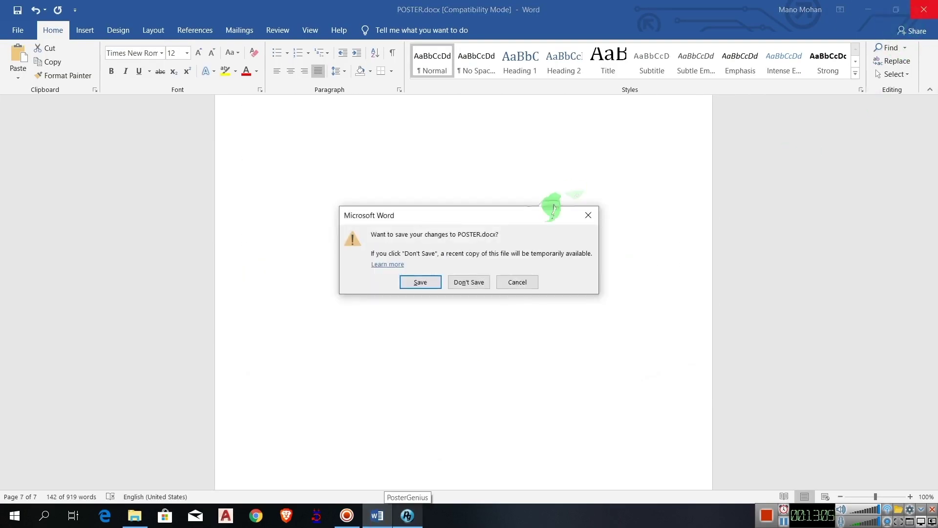
pyautogui.click(465, 279)
# Delete the References section and display the poster as a two-page printable handout.
pyautogui.click(93, 233)
pyautogui.click(129, 34)
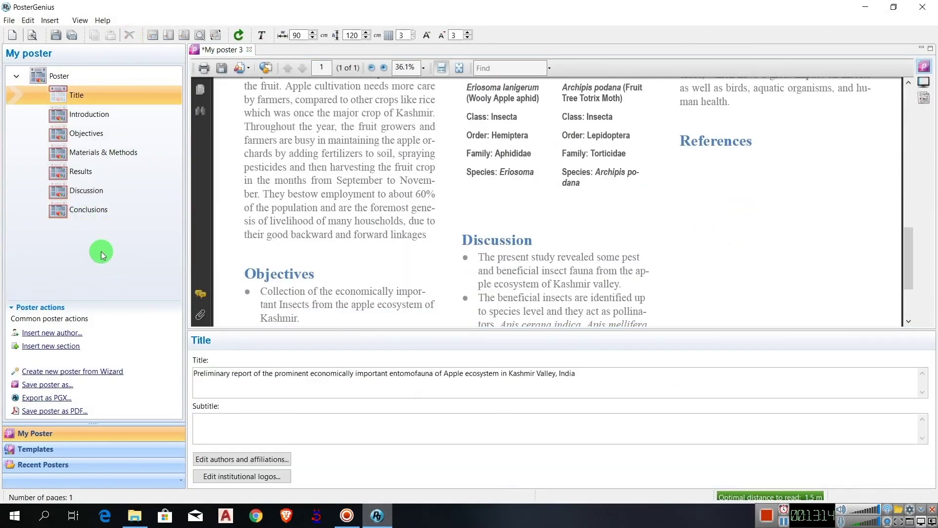
pyautogui.scroll(10, 465, 218)
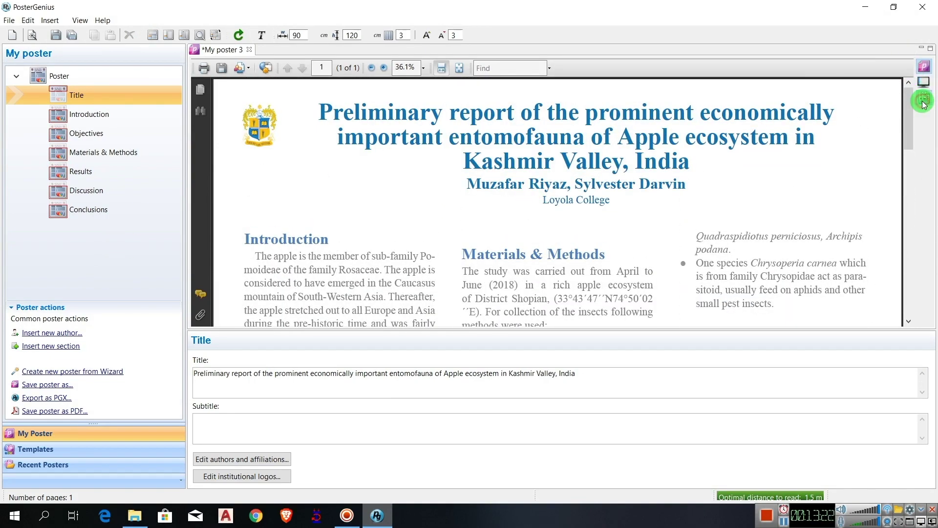
pyautogui.click(925, 102)
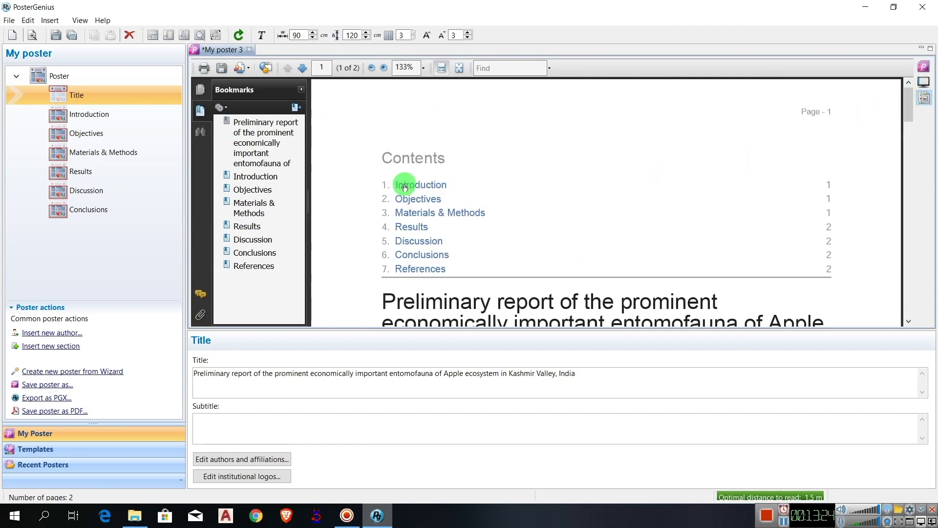
pyautogui.scroll(-10, 424, 191)
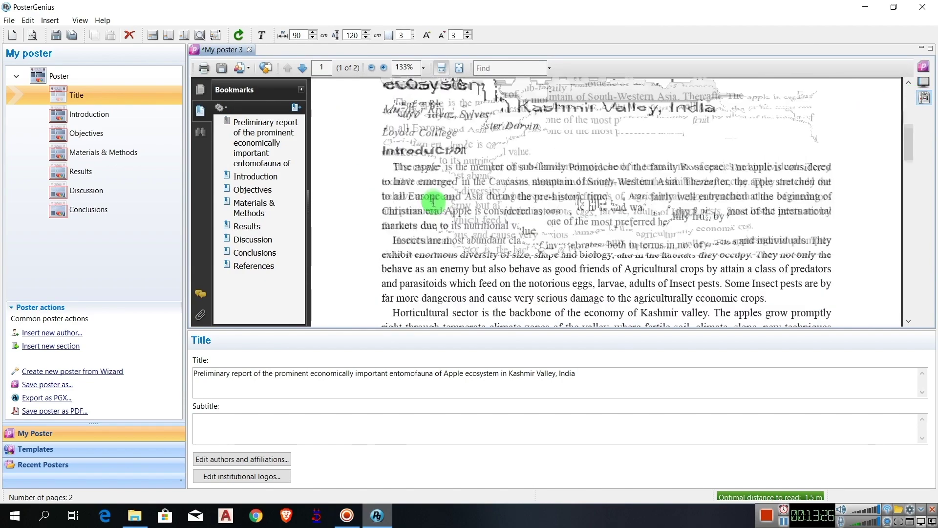
pyautogui.scroll(-10, 445, 202)
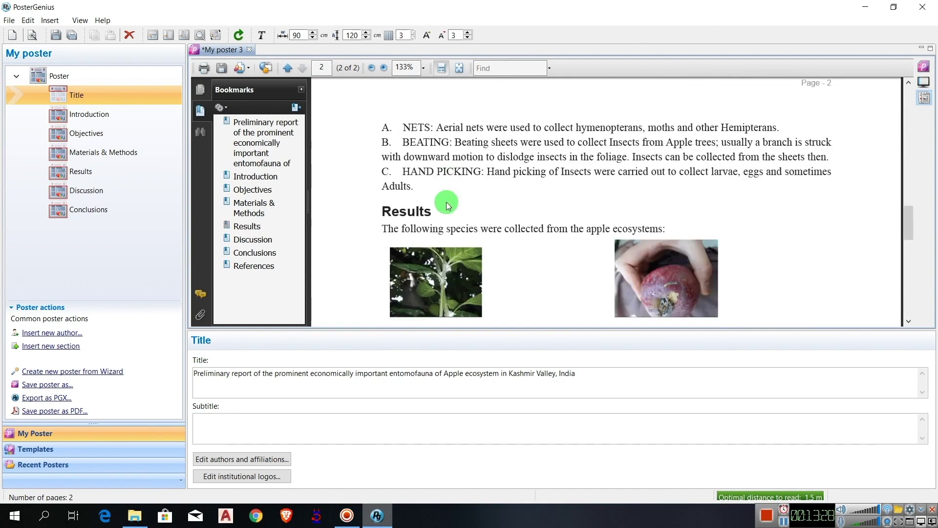
pyautogui.scroll(-8, 446, 202)
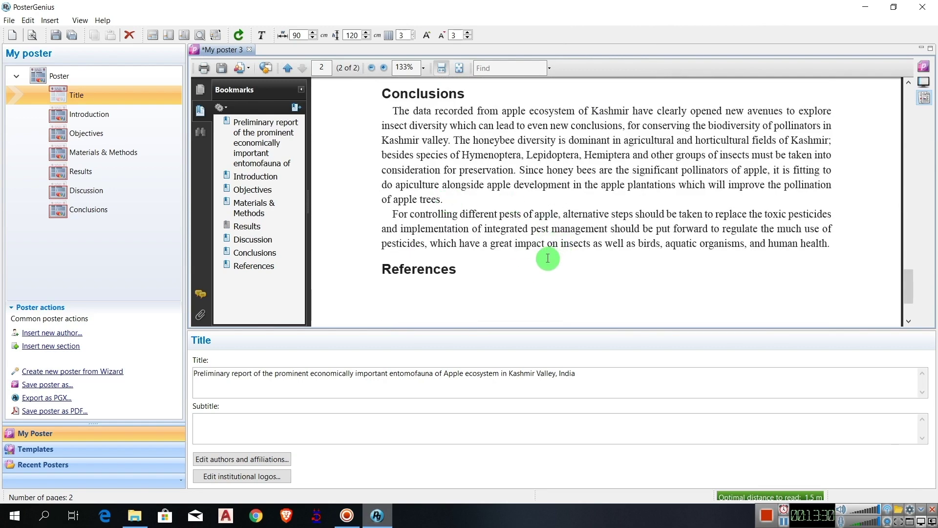
# Save a PDF copy of the handout named 'handouts' to the Desktop.
pyautogui.scroll(-3, 552, 257)
pyautogui.click(220, 68)
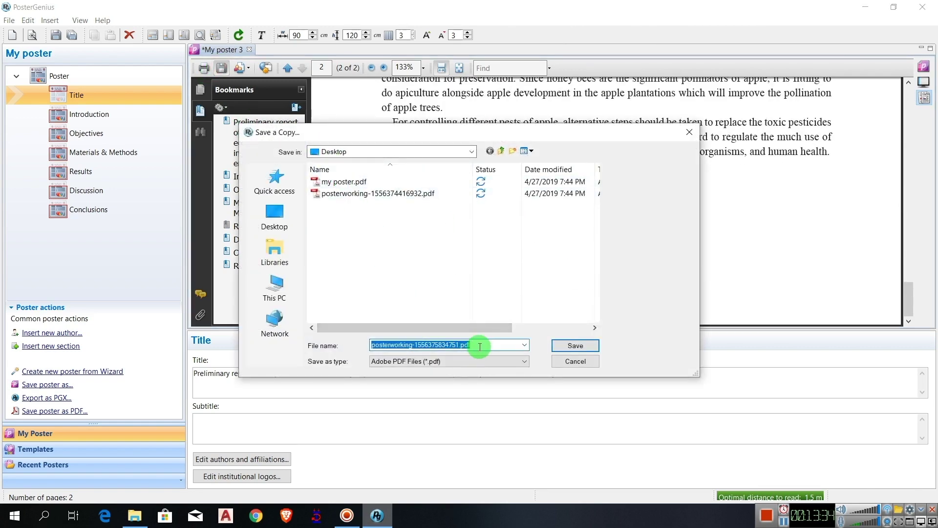
pyautogui.write('prin')
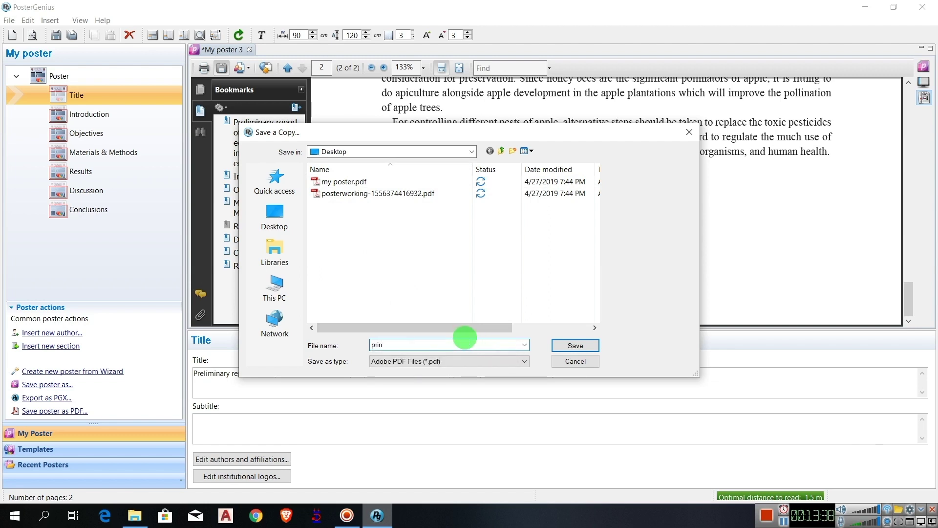
pyautogui.press('BackSpace')
pyautogui.press('BackSpace')
pyautogui.press('BackSpace')
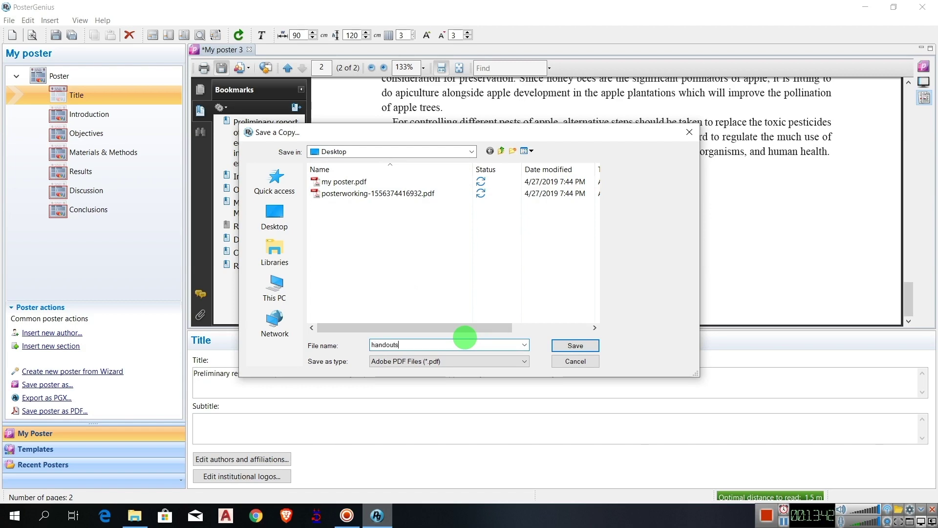
pyautogui.click(562, 346)
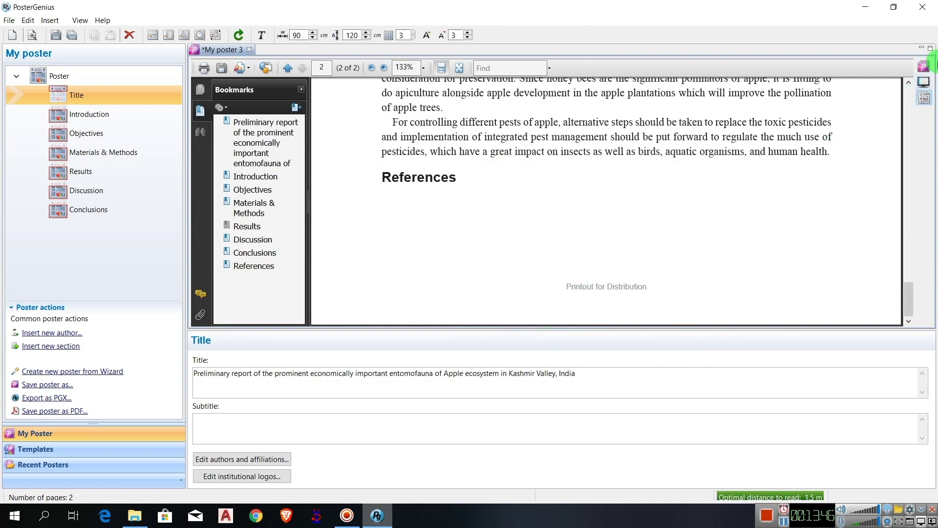
pyautogui.click(922, 84)
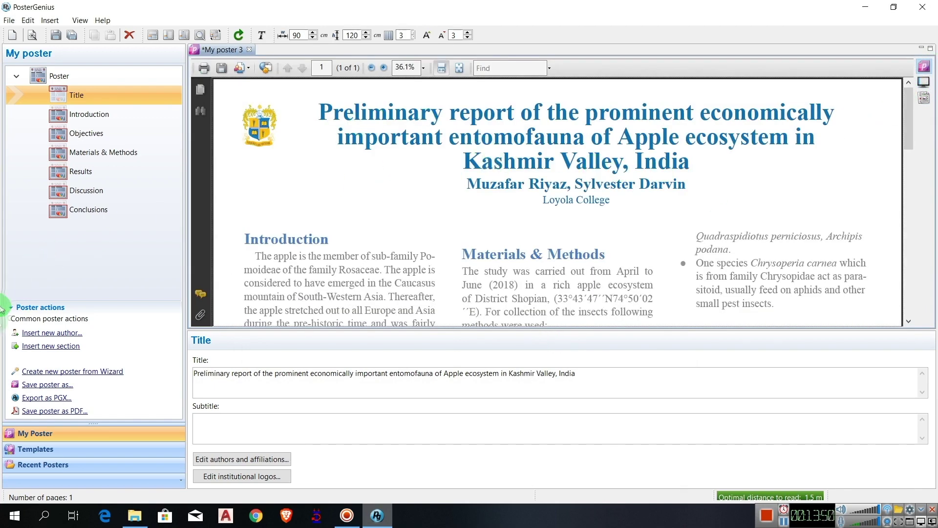
pyautogui.click(39, 448)
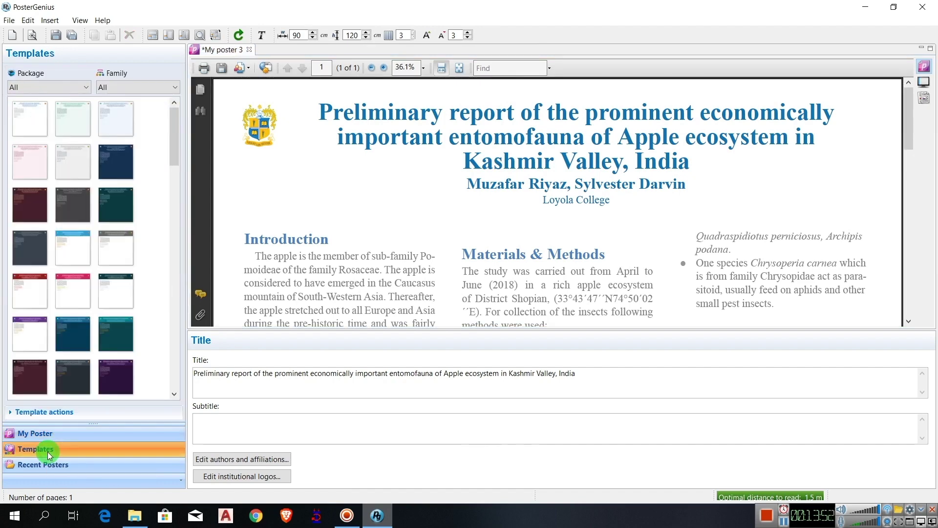
pyautogui.scroll(-5, 57, 286)
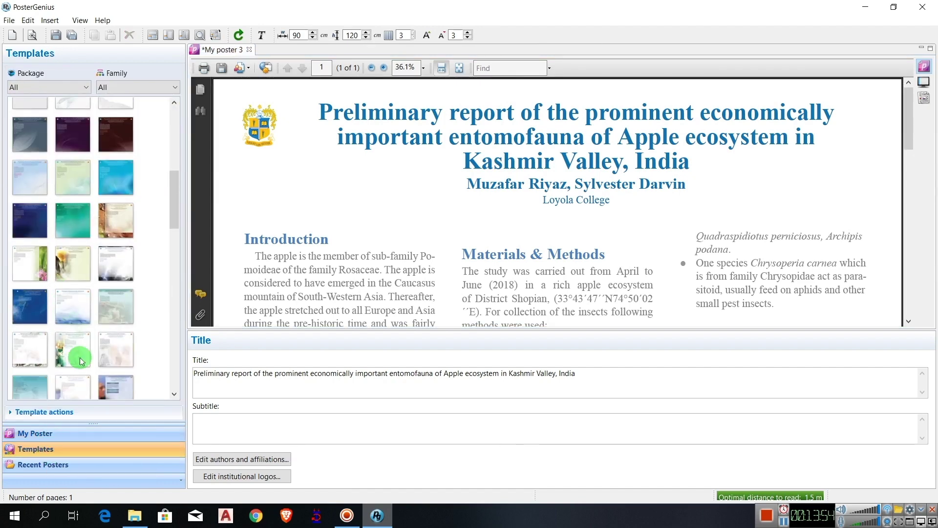
pyautogui.scroll(5, 81, 300)
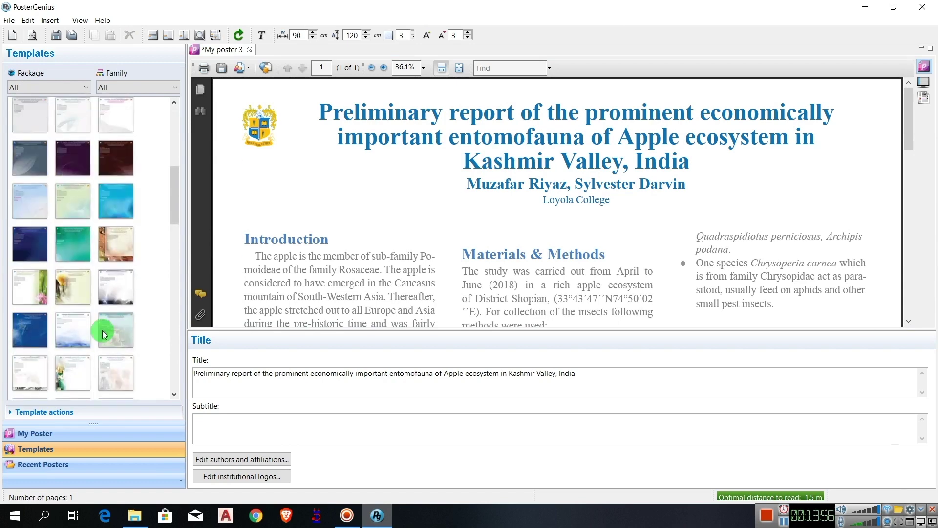
pyautogui.scroll(1, 104, 334)
pyautogui.click(26, 170)
pyautogui.doubleClick(25, 170)
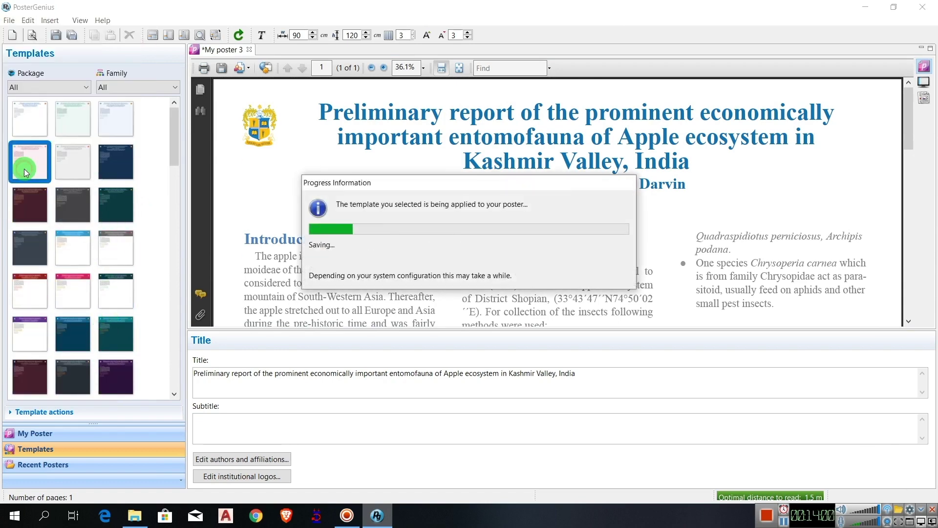
pyautogui.scroll(-1, 456, 175)
pyautogui.scroll(-10, 456, 175)
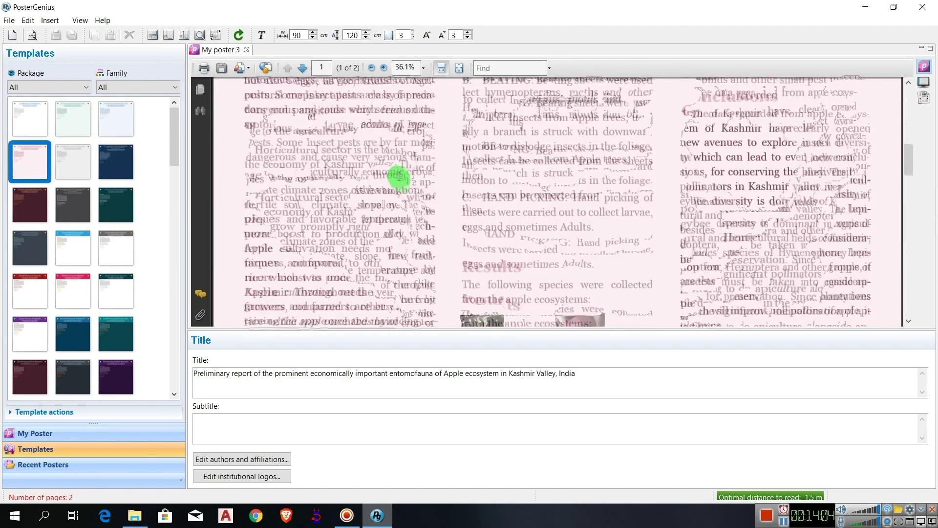
pyautogui.scroll(-10, 398, 174)
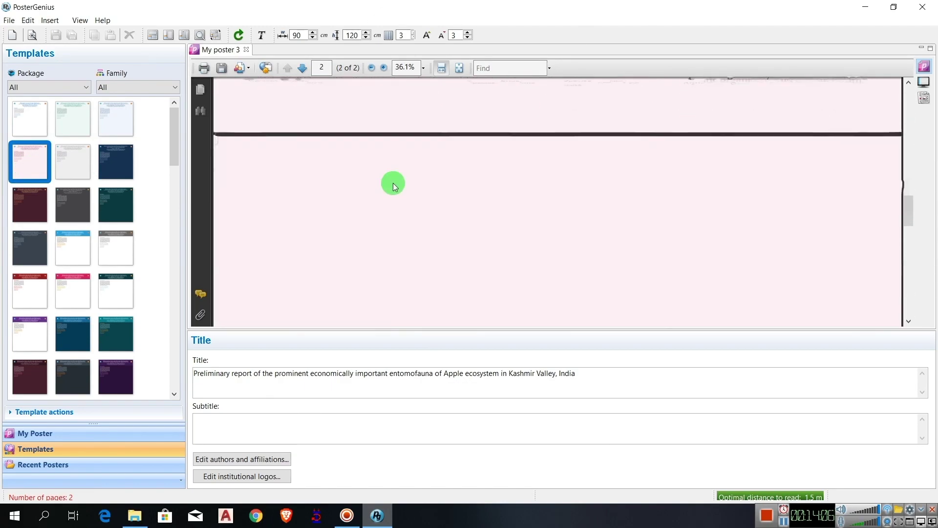
pyautogui.scroll(10, 396, 186)
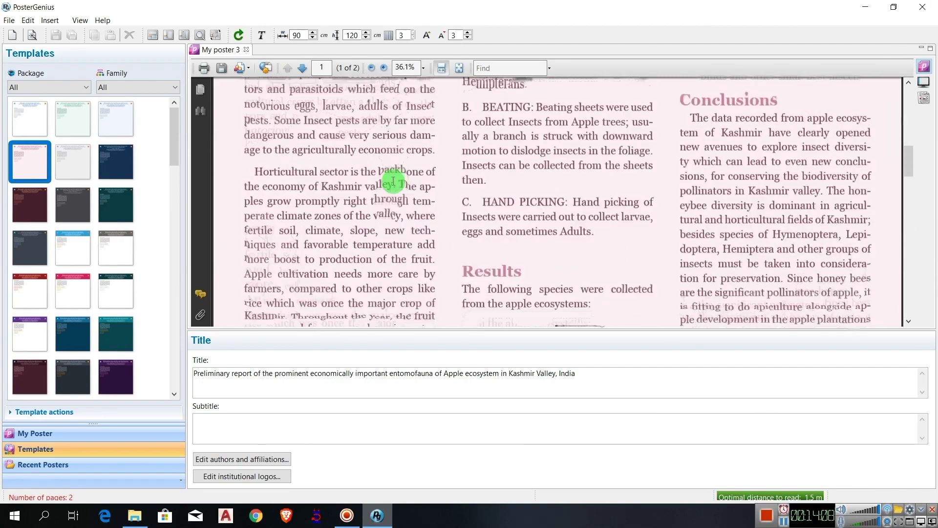
pyautogui.scroll(-10, 393, 180)
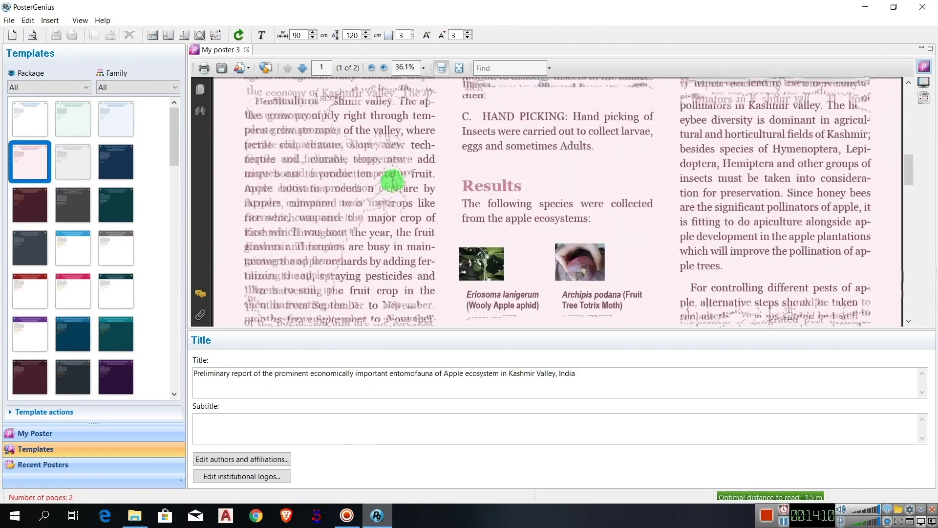
pyautogui.scroll(-5, 520, 195)
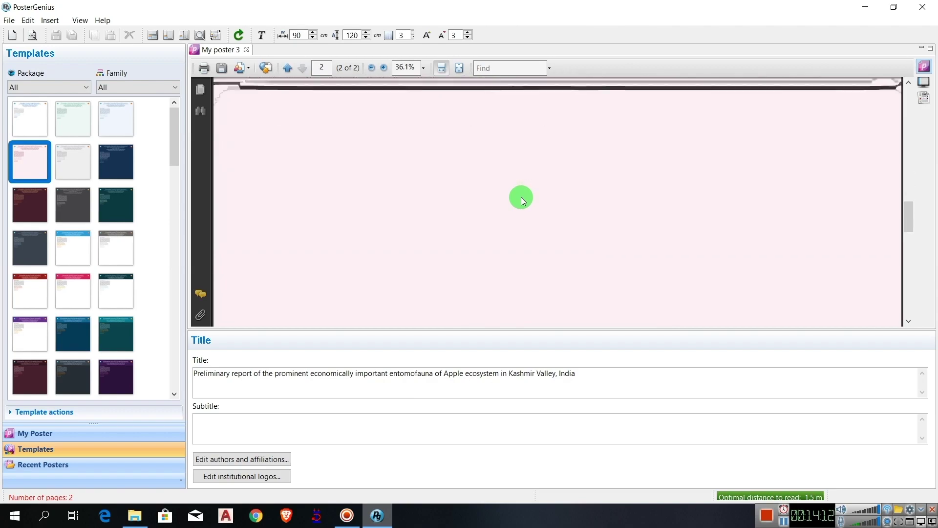
pyautogui.scroll(3, 520, 197)
pyautogui.scroll(15, 519, 194)
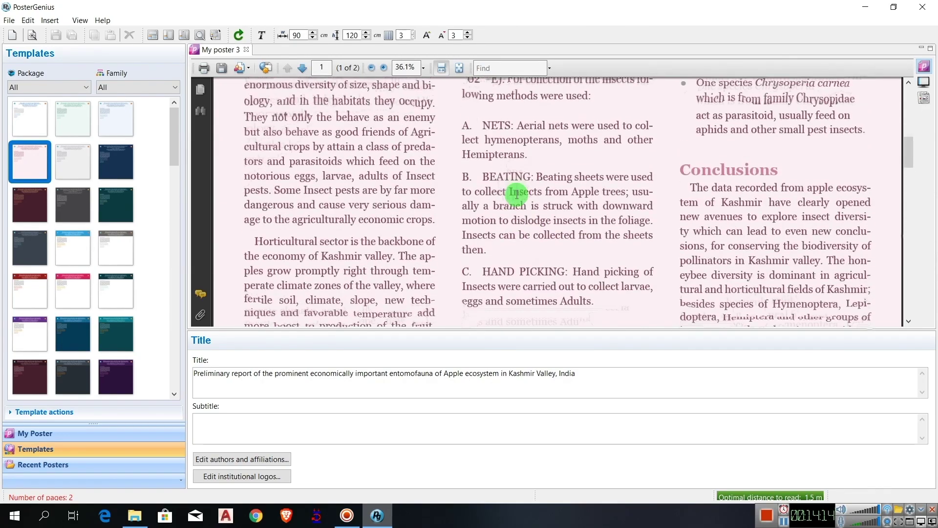
pyautogui.scroll(3, 515, 189)
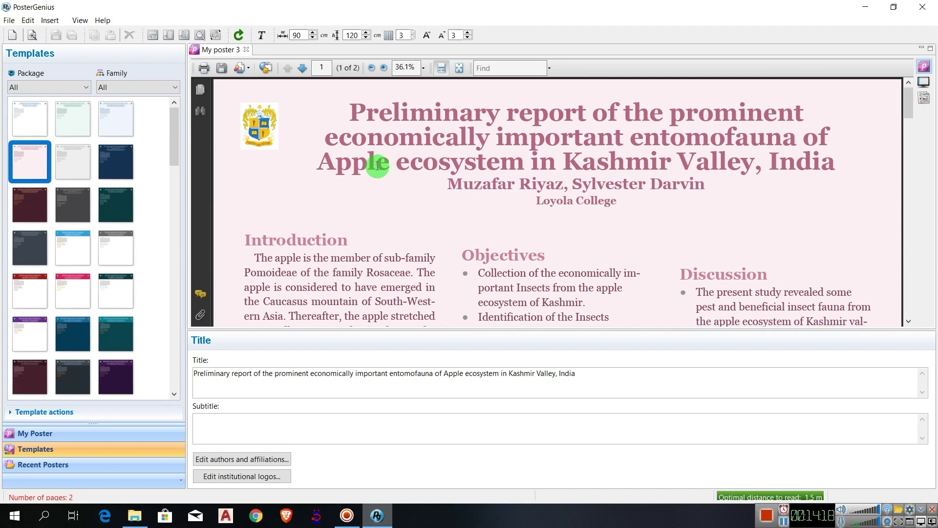
pyautogui.click(35, 115)
pyautogui.moveTo(33, 112)
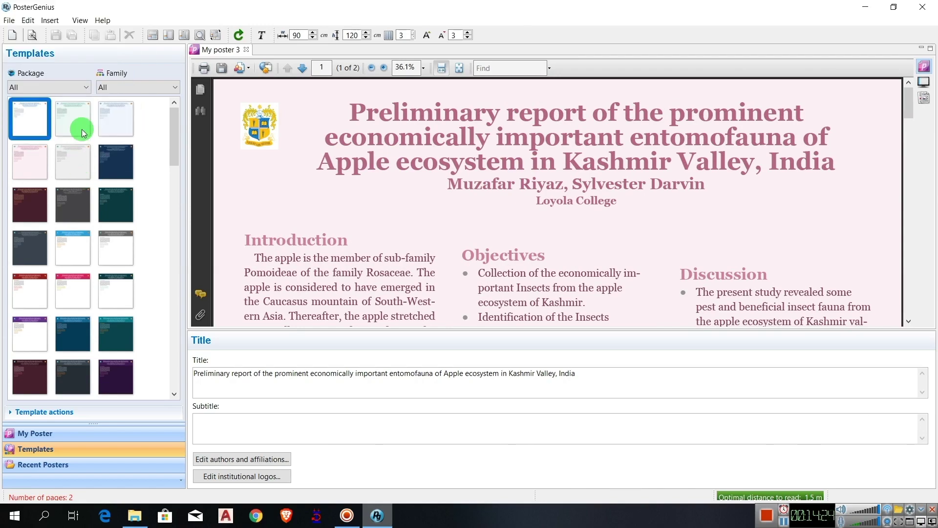
pyautogui.scroll(-10, 459, 184)
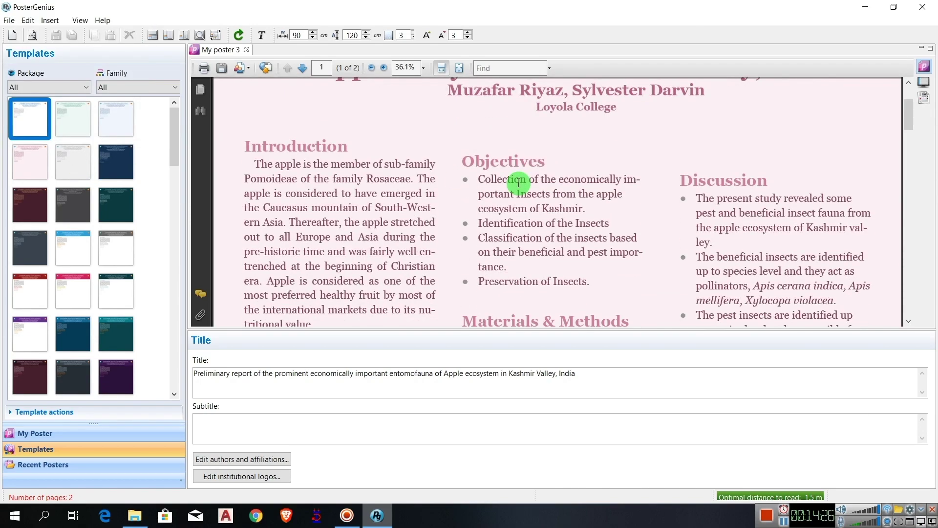
pyautogui.scroll(-10, 616, 222)
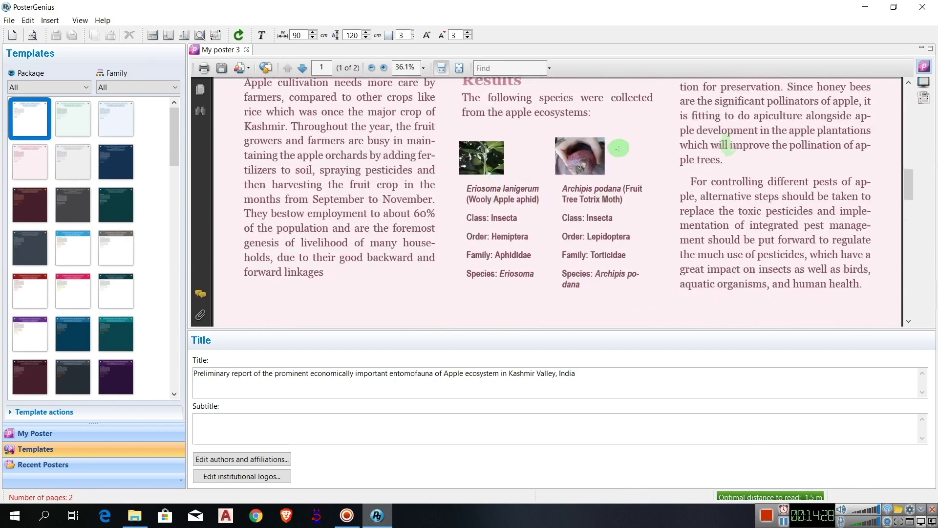
pyautogui.scroll(4, 765, 178)
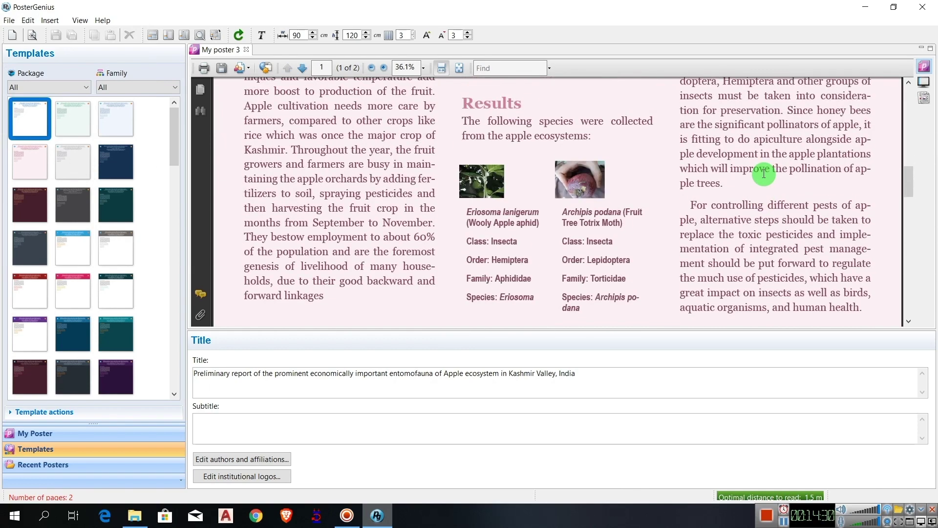
pyautogui.scroll(4, 765, 174)
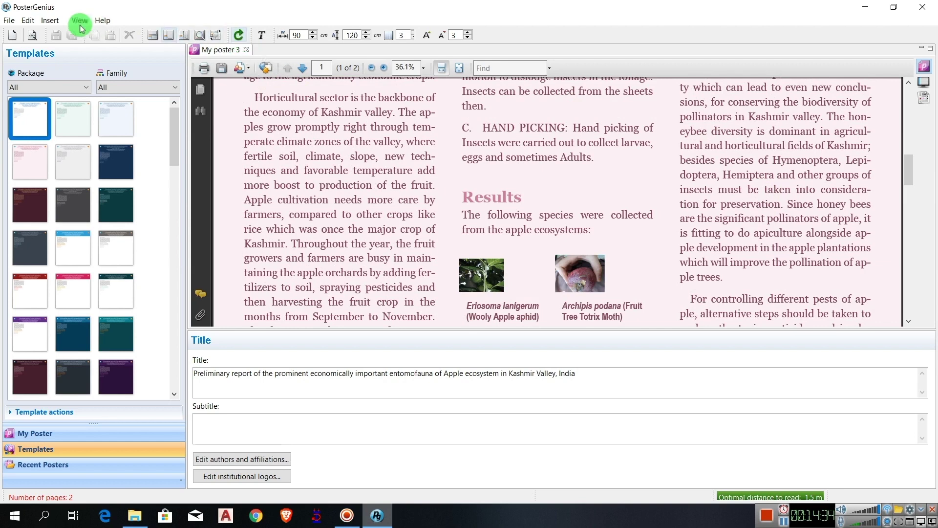
# Export the poster to PDF as 'poster new' on the Desktop.
pyautogui.click(272, 116)
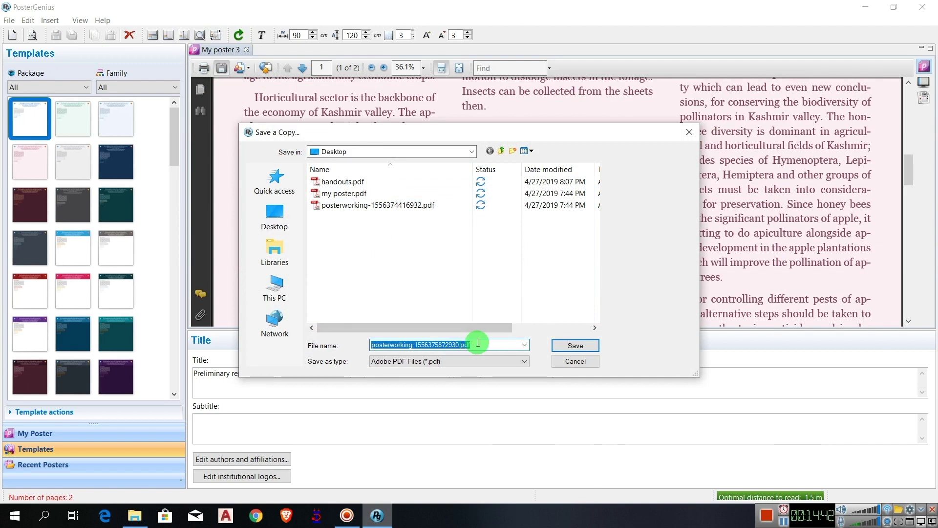
pyautogui.write('poste')
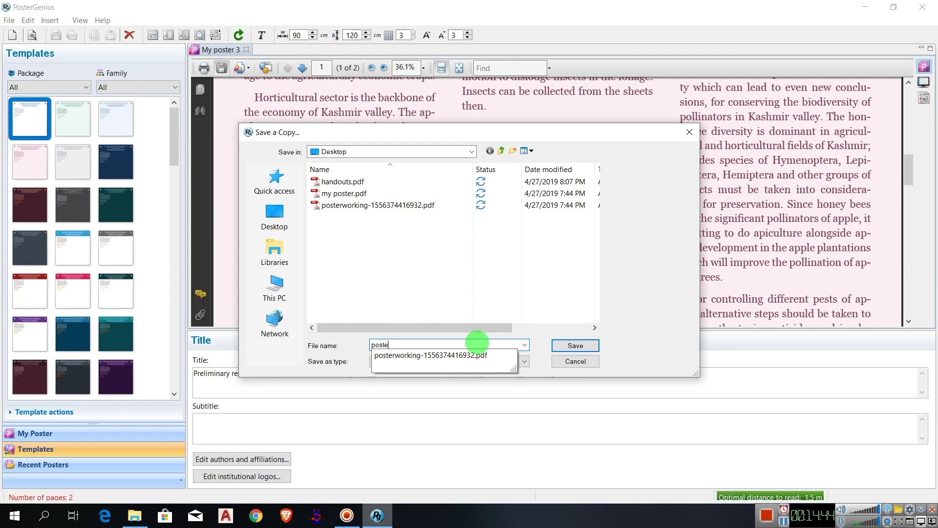
pyautogui.write('r new')
pyautogui.press('Return')
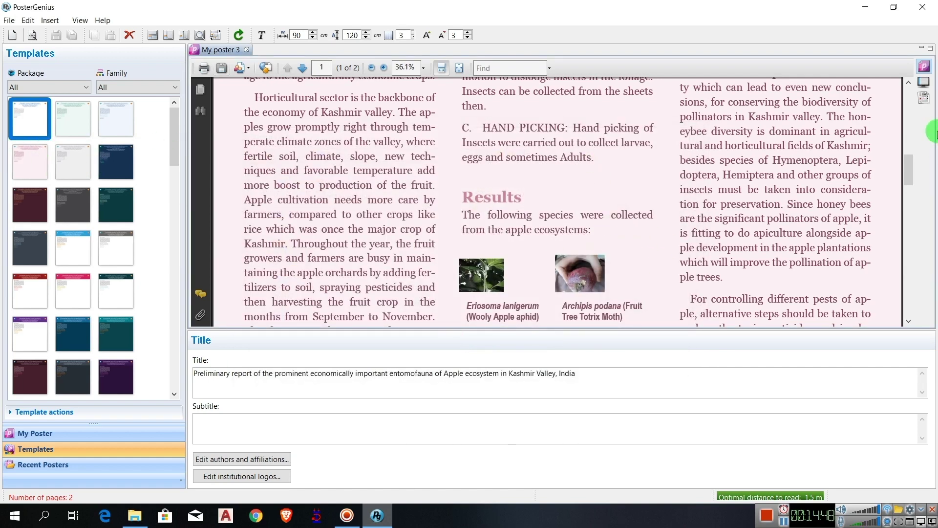
pyautogui.click(9, 20)
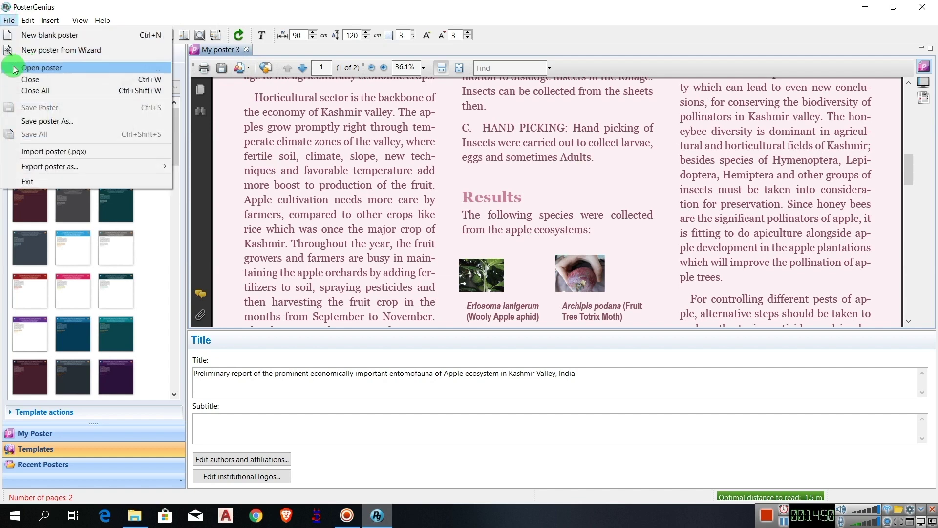
# Save the poster as 'My poster', then close its tab and exit PosterGenius.
pyautogui.click(62, 126)
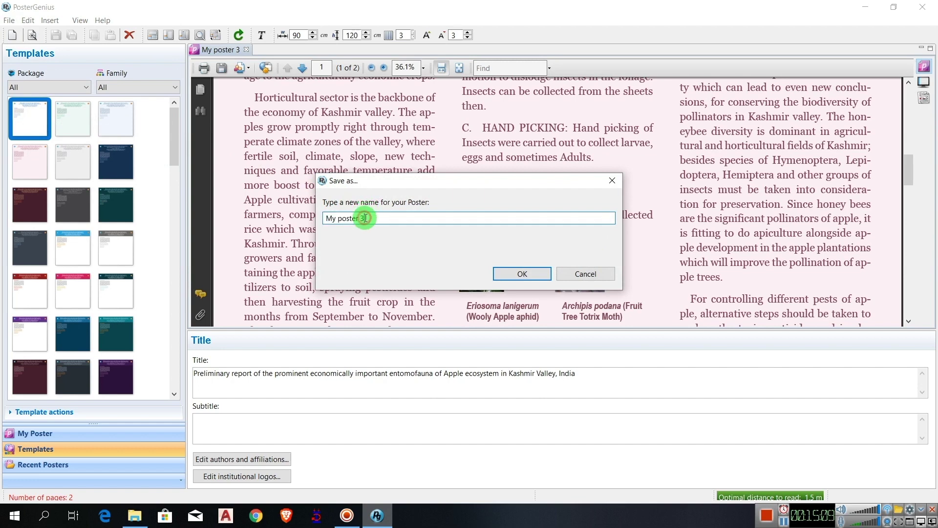
pyautogui.press('BackSpace')
pyautogui.click(511, 273)
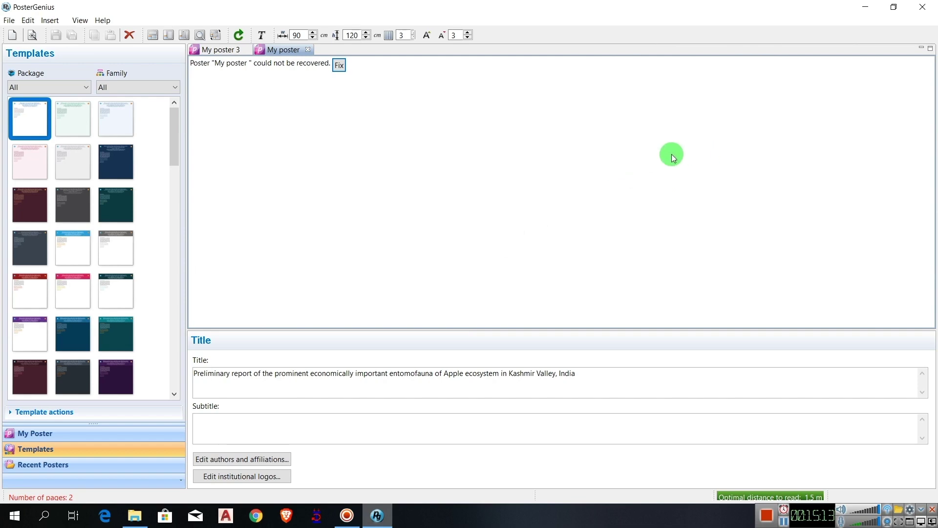
pyautogui.click(311, 50)
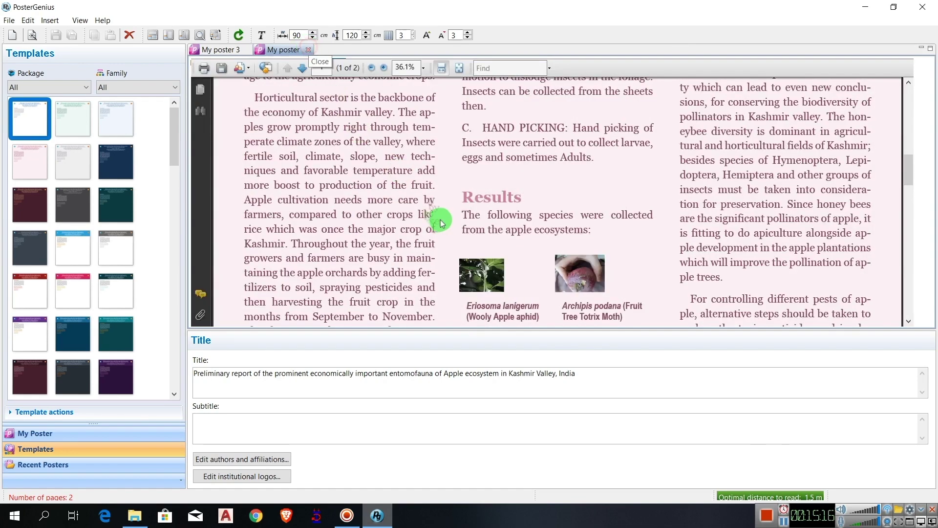
pyautogui.click(924, 8)
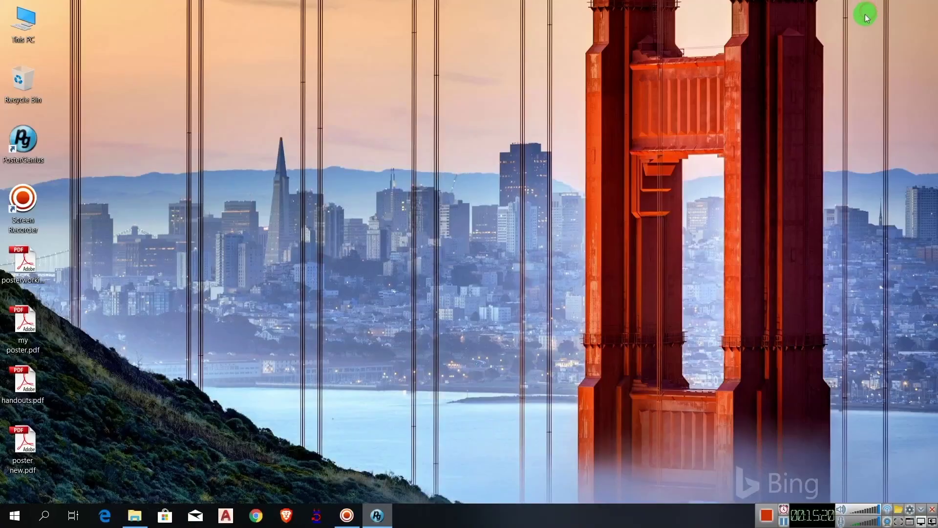
# Open poster new.pdf in Adobe Reader and scroll through both pages to check the export.
pyautogui.doubleClick(25, 446)
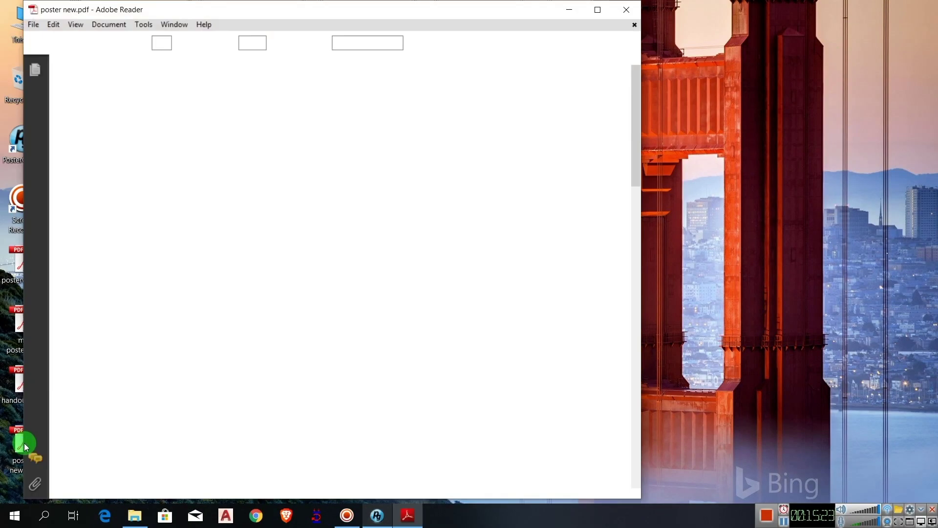
pyautogui.scroll(-2, 416, 356)
pyautogui.scroll(-6, 419, 357)
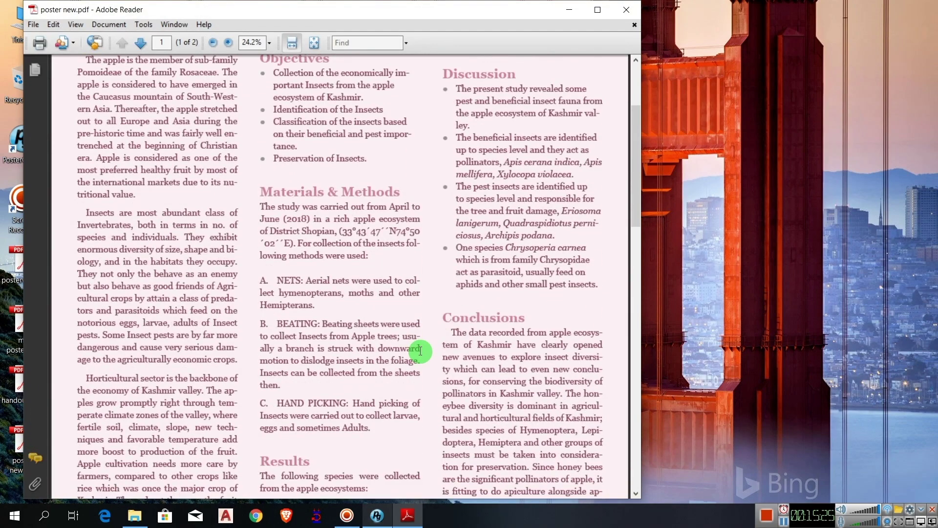
pyautogui.scroll(-4, 386, 321)
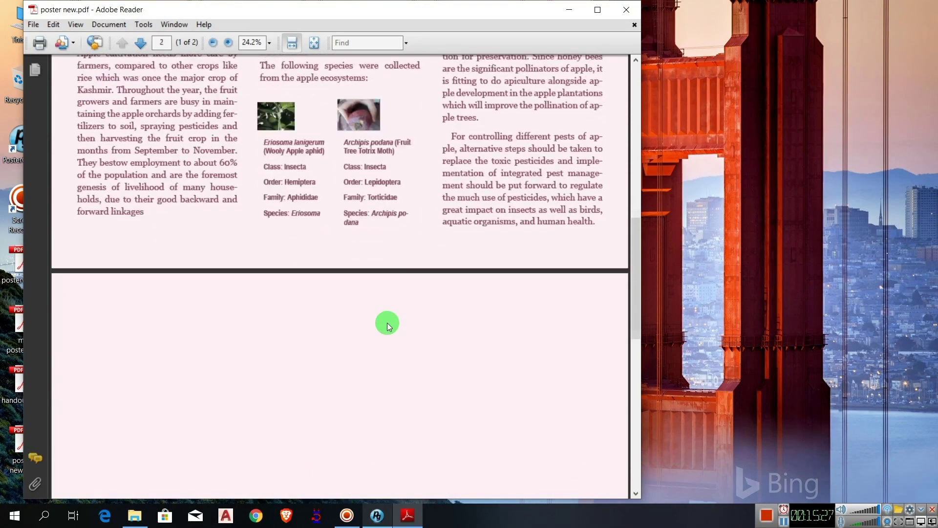
pyautogui.scroll(10, 310, 262)
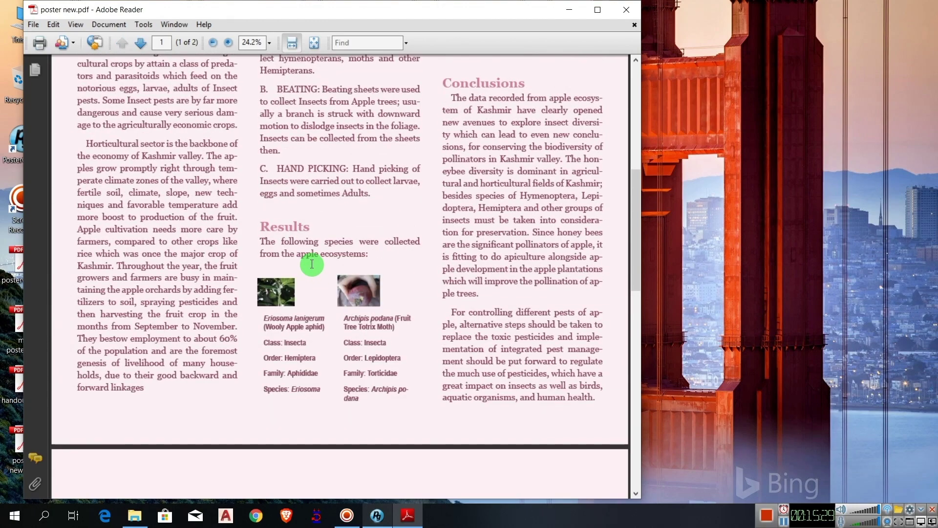
pyautogui.scroll(1, 304, 180)
pyautogui.scroll(-6, 304, 174)
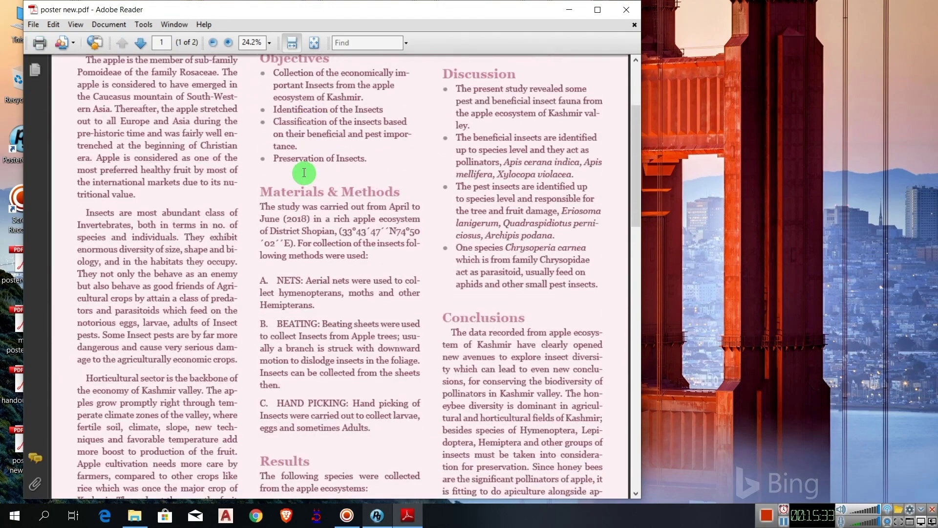
pyautogui.scroll(-3, 304, 173)
pyautogui.scroll(3, 304, 173)
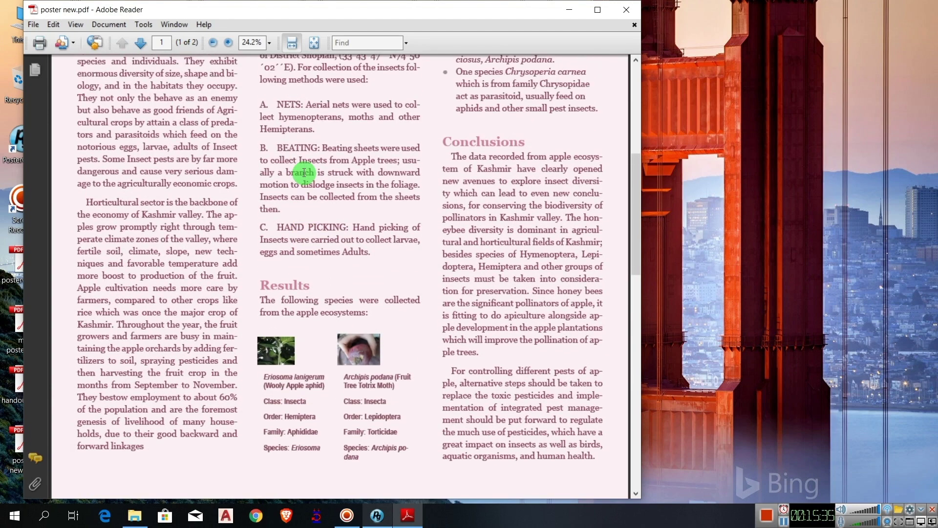
pyautogui.scroll(5, 364, 144)
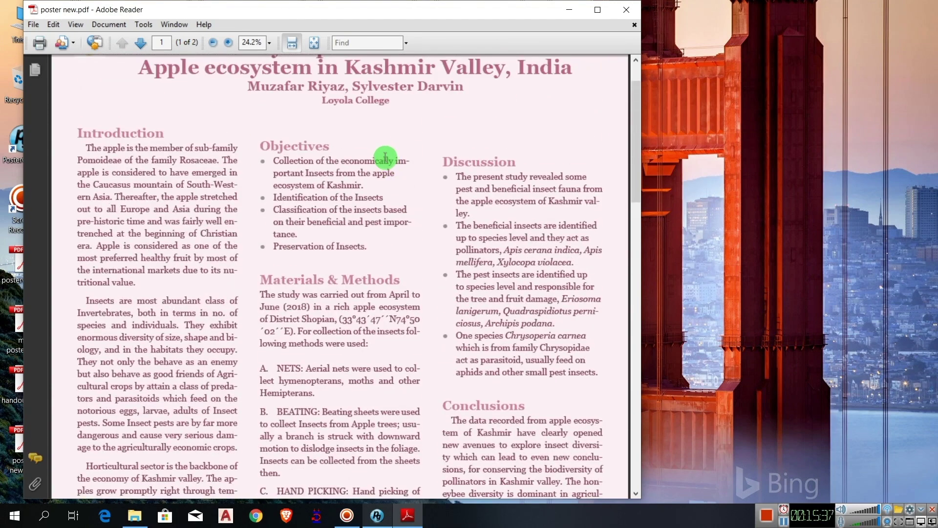